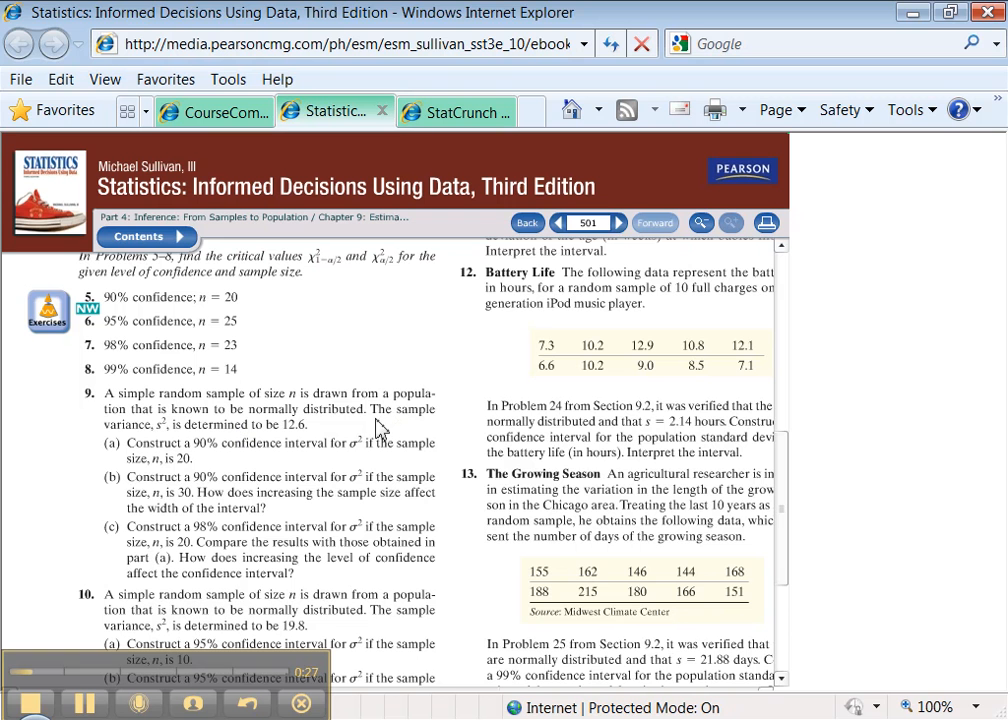
Step: Switch to the Excel workbook and label cell A1 "s^2" with the value 12.6 beside it in B1
{"action": "key", "text": "alt+Tab"}
{"action": "left_click", "coordinate": [662, 260]}
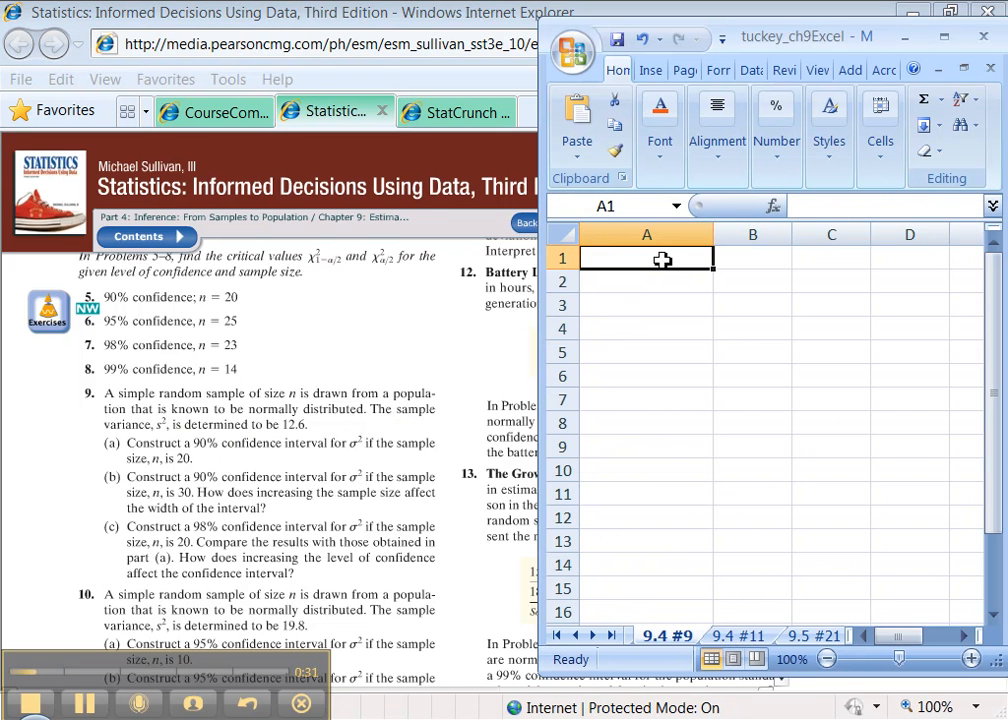
{"action": "type", "text": "s^2"}
{"action": "key", "text": "Tab"}
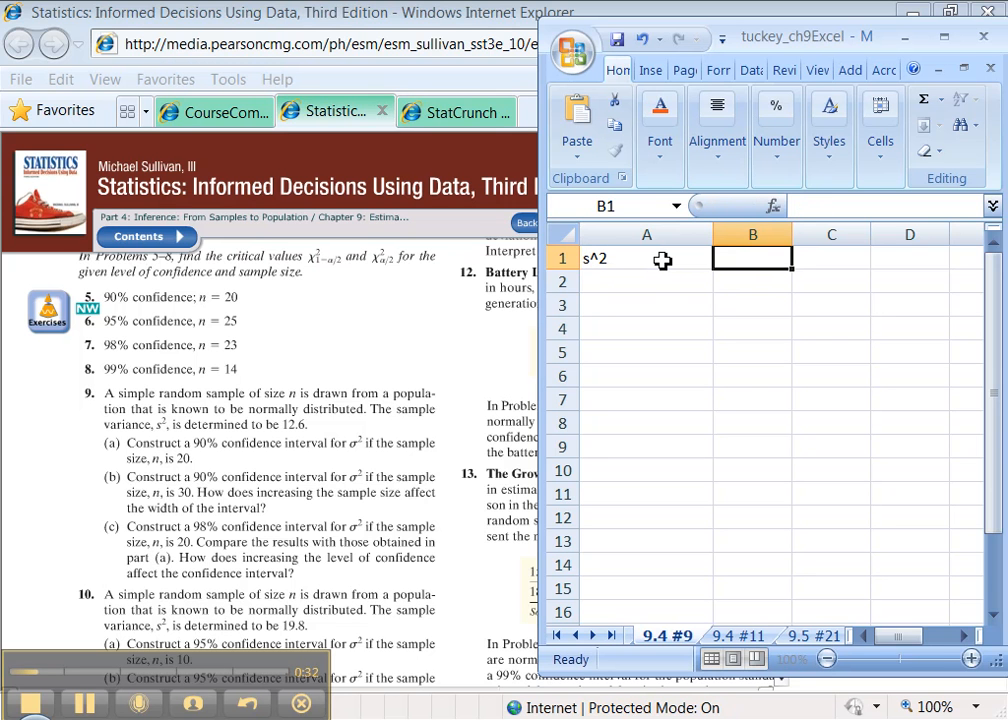
{"action": "type", "text": "12.6"}
{"action": "key", "text": "Return"}
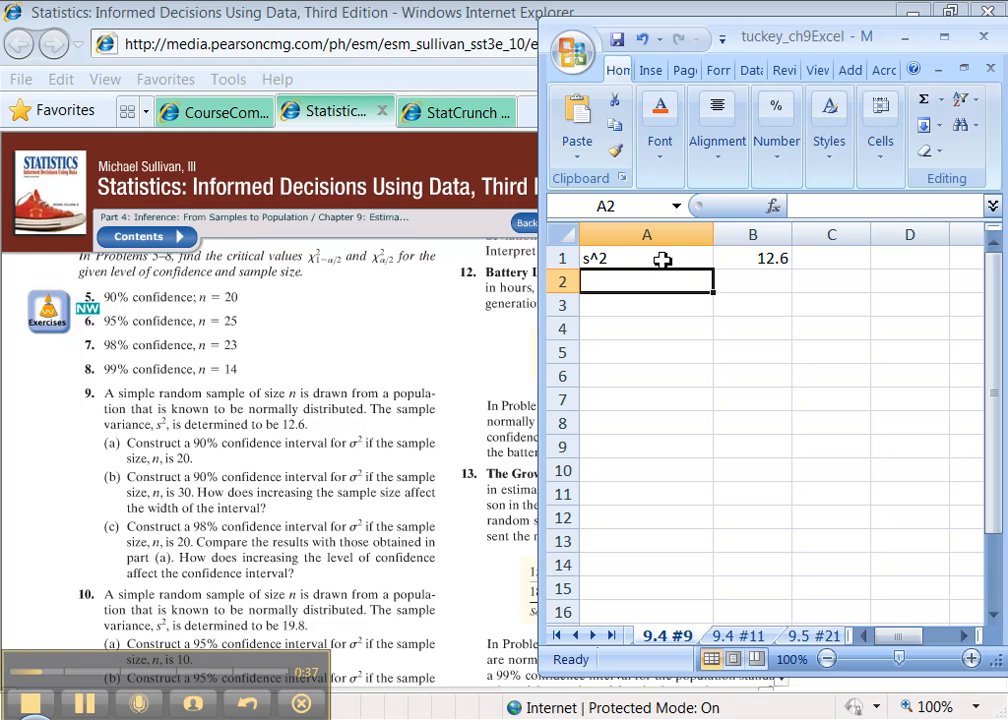
Step: Add rows 2 and 3 with the labels "n" and "C-level" and the values 20 and 0.90
{"action": "type", "text": "n"}
{"action": "key", "text": "Tab"}
{"action": "type", "text": "2-"}
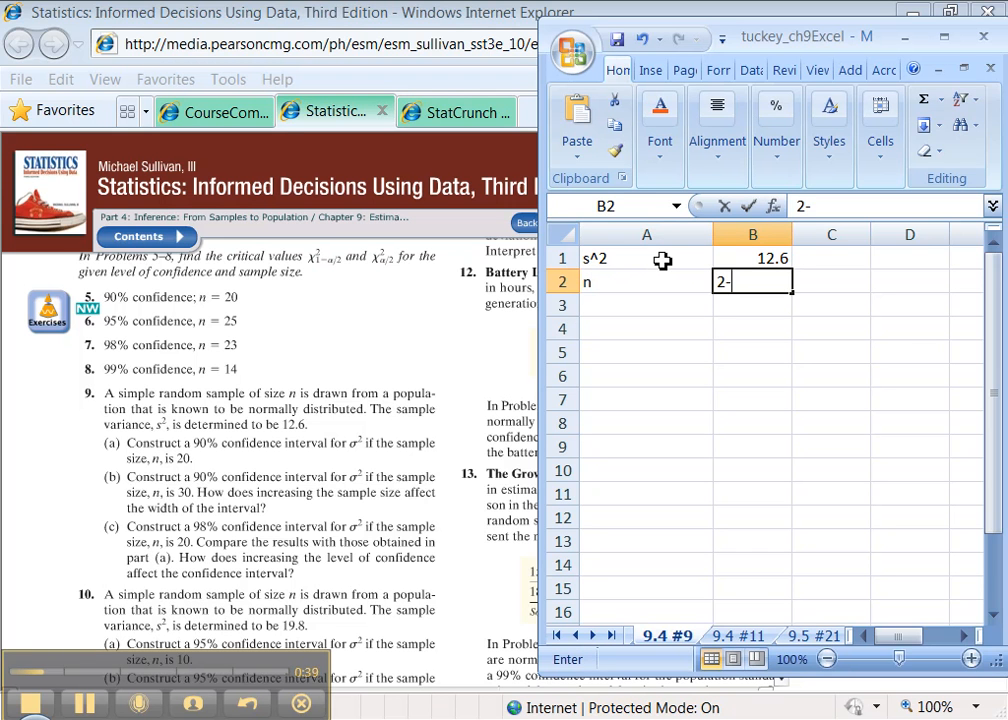
{"action": "type", "text": "0"}
{"action": "key", "text": "Return"}
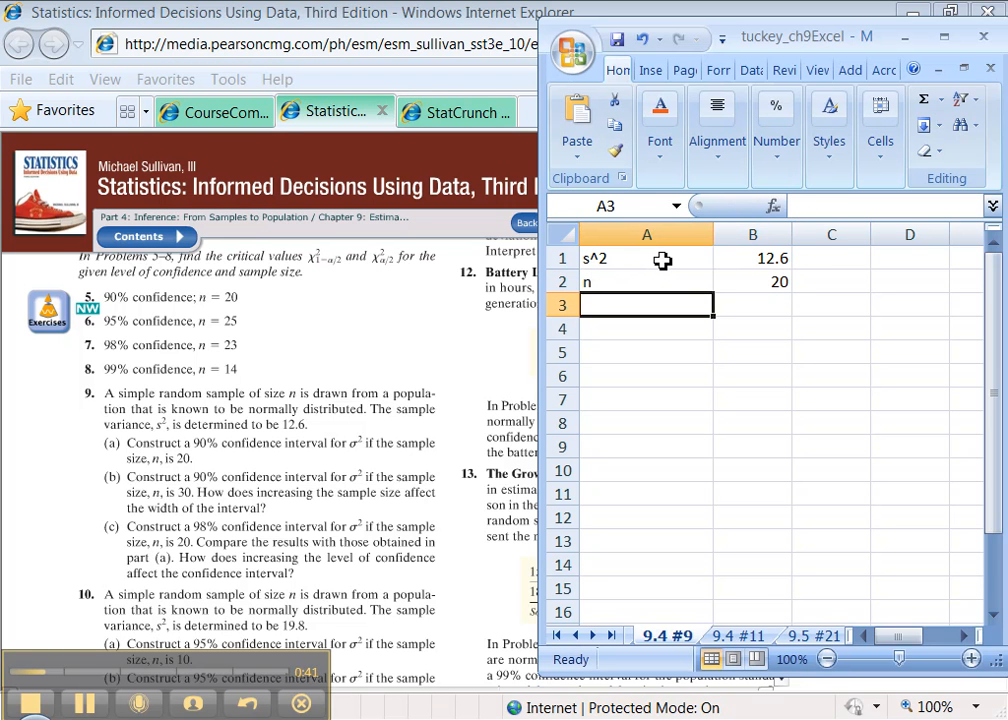
{"action": "type", "text": "C-level"}
{"action": "key", "text": "Tab"}
{"action": "type", "text": "0.90"}
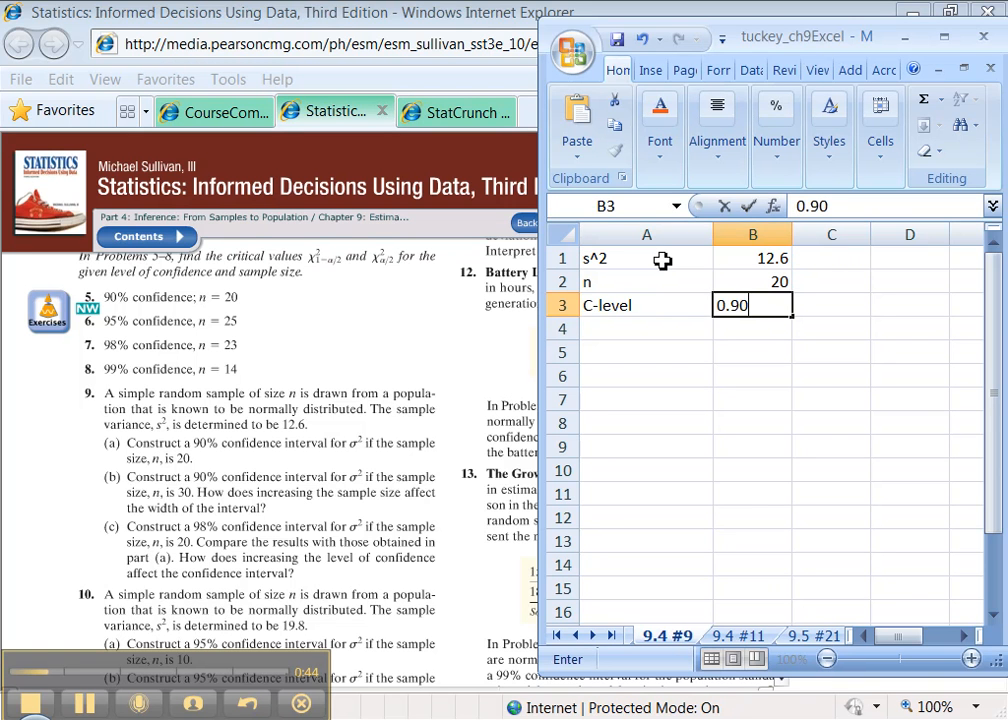
{"action": "key", "text": "Return"}
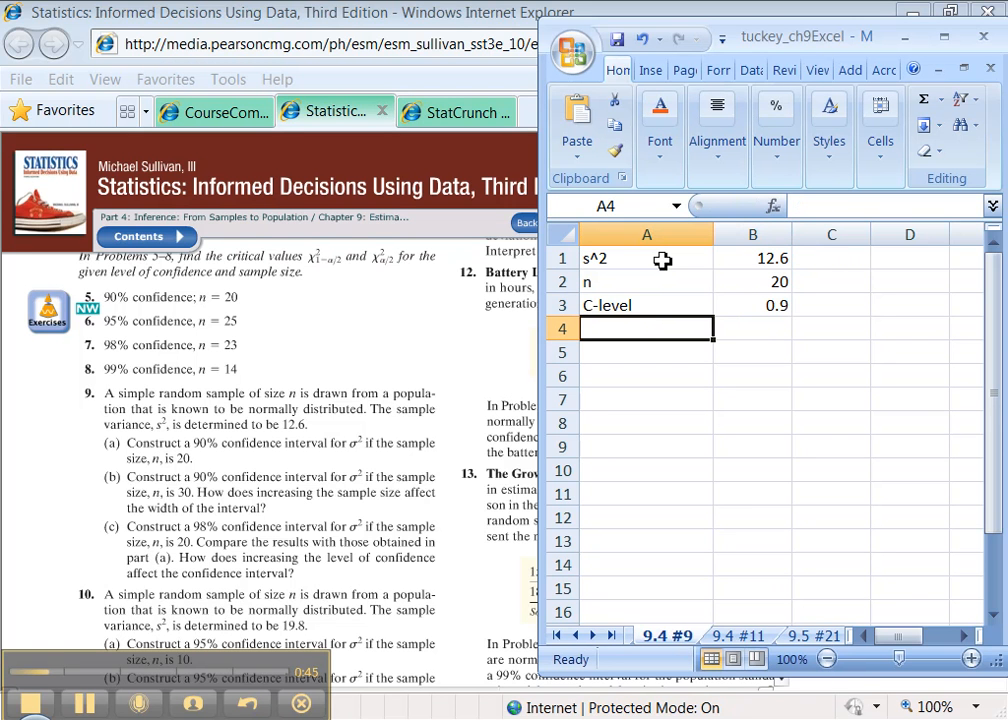
Step: Label A4 "alpha" and calculate it in B4 as 1 minus the confidence level in B3
{"action": "type", "text": "alpha"}
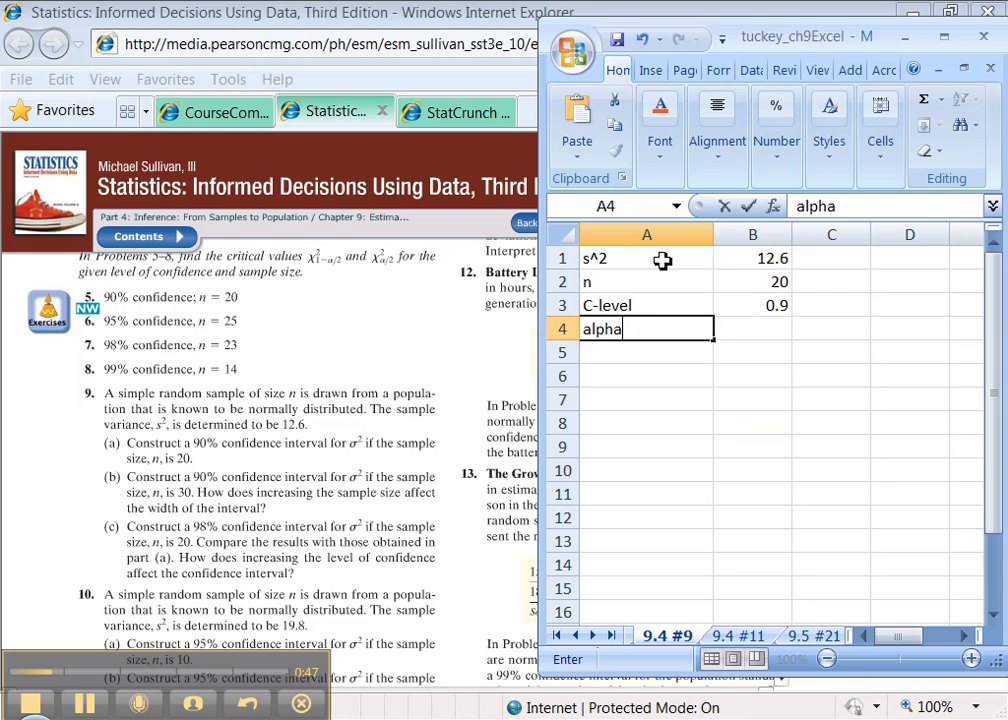
{"action": "key", "text": "Tab"}
{"action": "type", "text": "="}
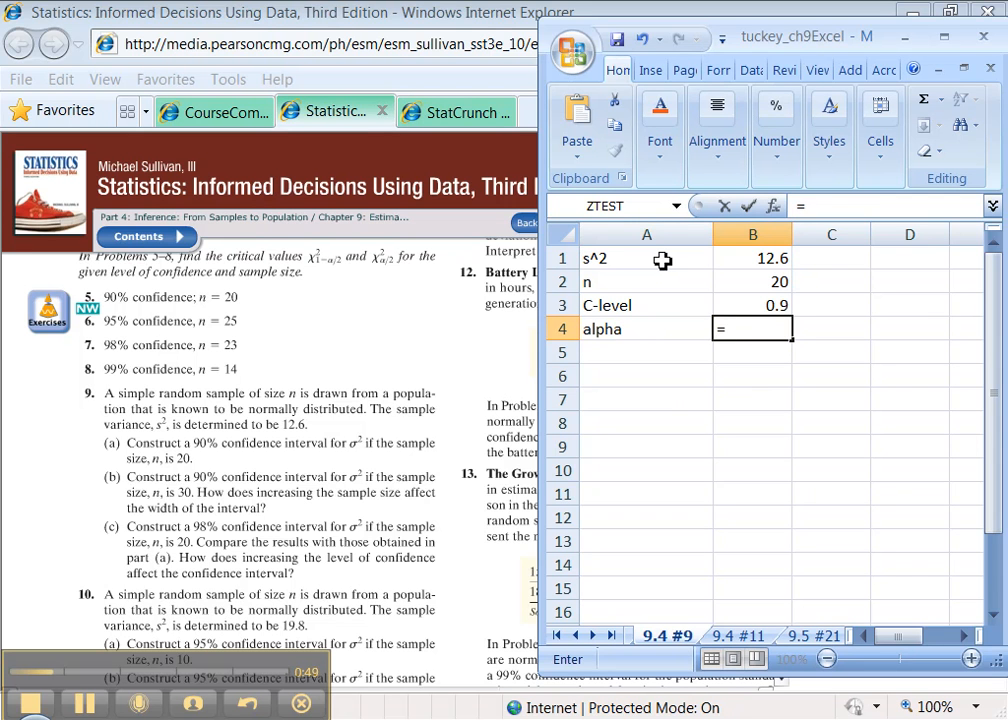
{"action": "type", "text": "1-"}
{"action": "left_click", "coordinate": [771, 307]}
{"action": "key", "text": "Return"}
Step: Label A5 "alpha/2" and enter the formula =B4/2 in B5
{"action": "type", "text": "alph"}
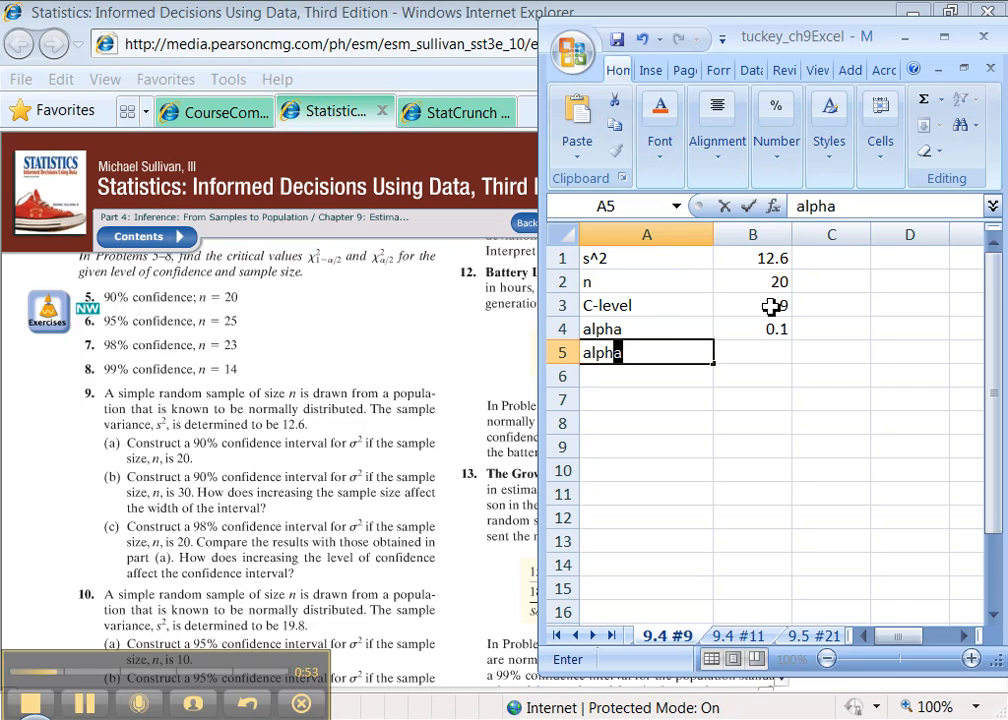
{"action": "type", "text": "a/2"}
{"action": "key", "text": "Tab"}
{"action": "type", "text": "="}
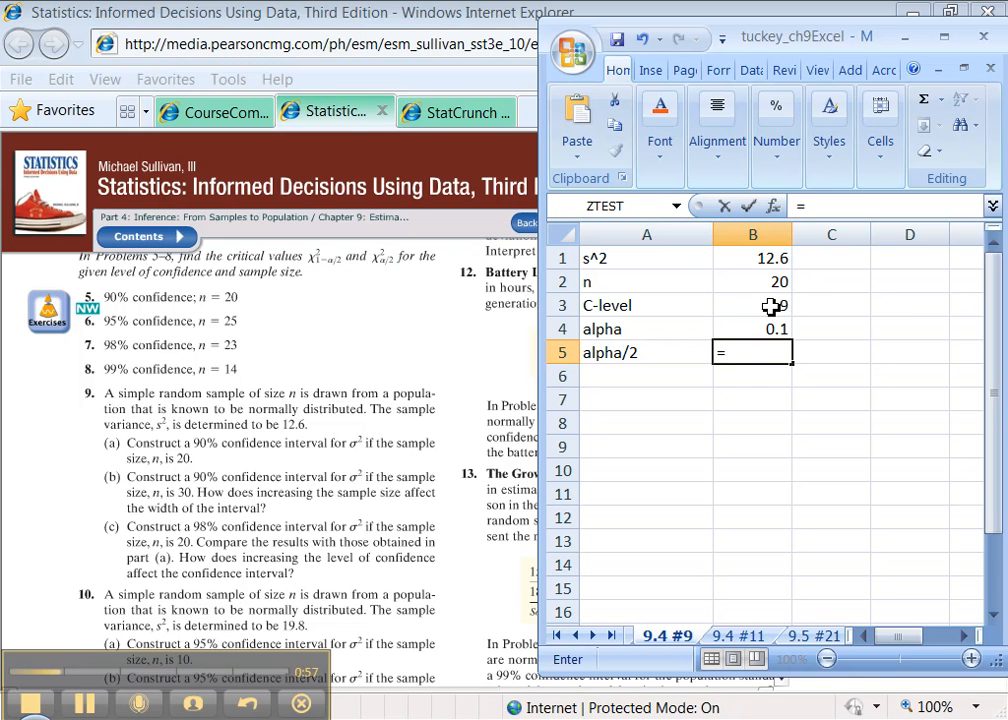
{"action": "left_click", "coordinate": [769, 323]}
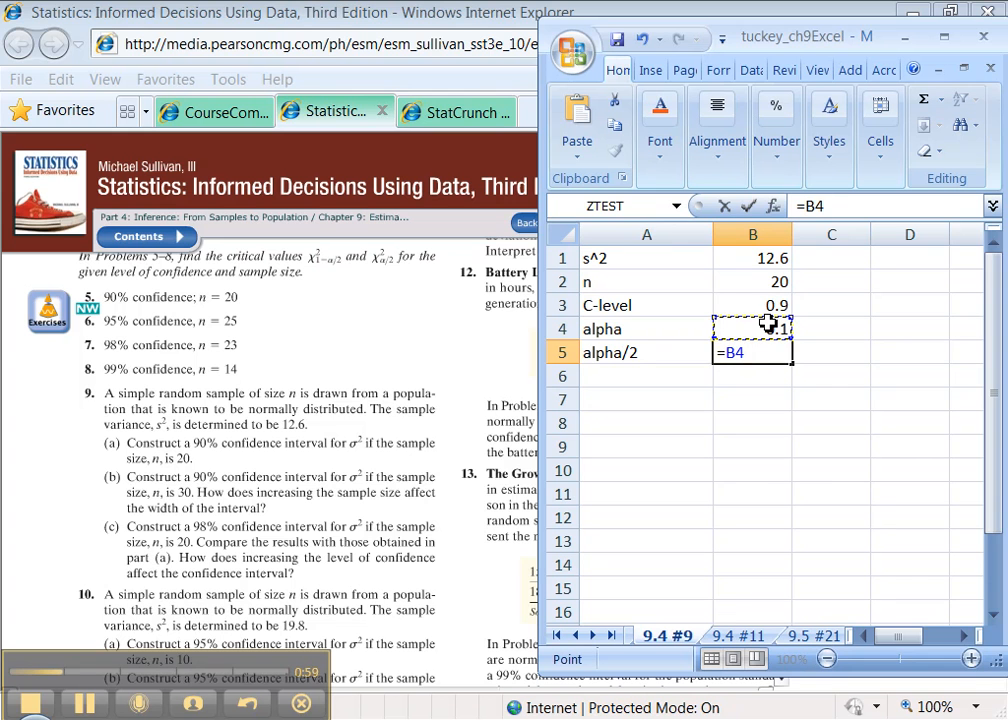
{"action": "type", "text": "/2"}
{"action": "key", "text": "Return"}
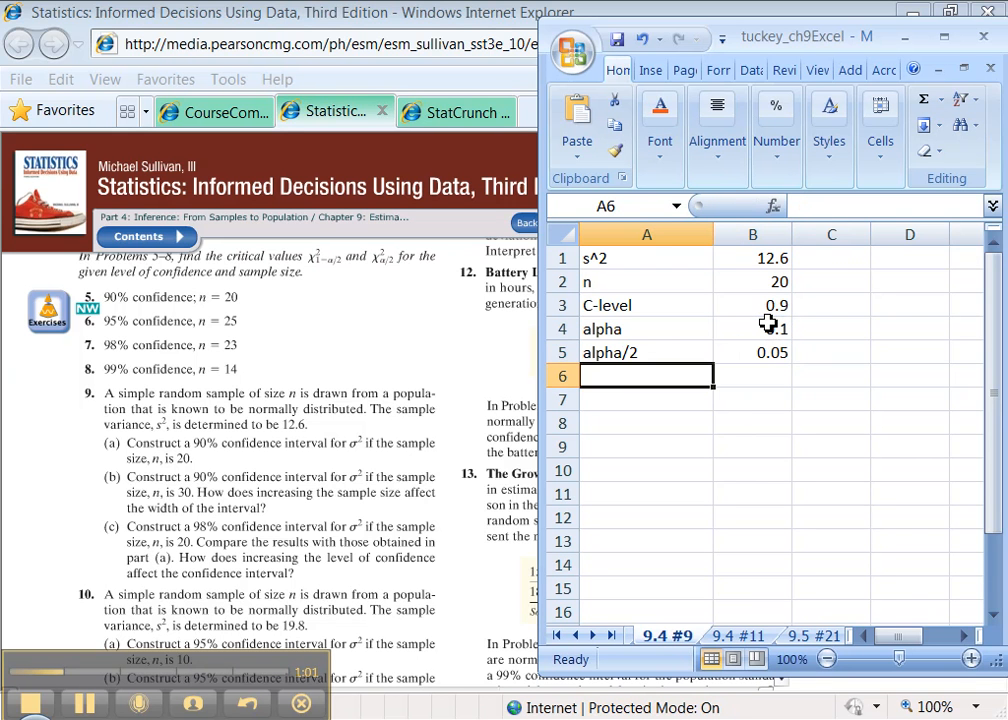
Step: Label A6 "1-alpha/2" and enter the formula =1-B5 in B6
{"action": "type", "text": "1-alpha/2"}
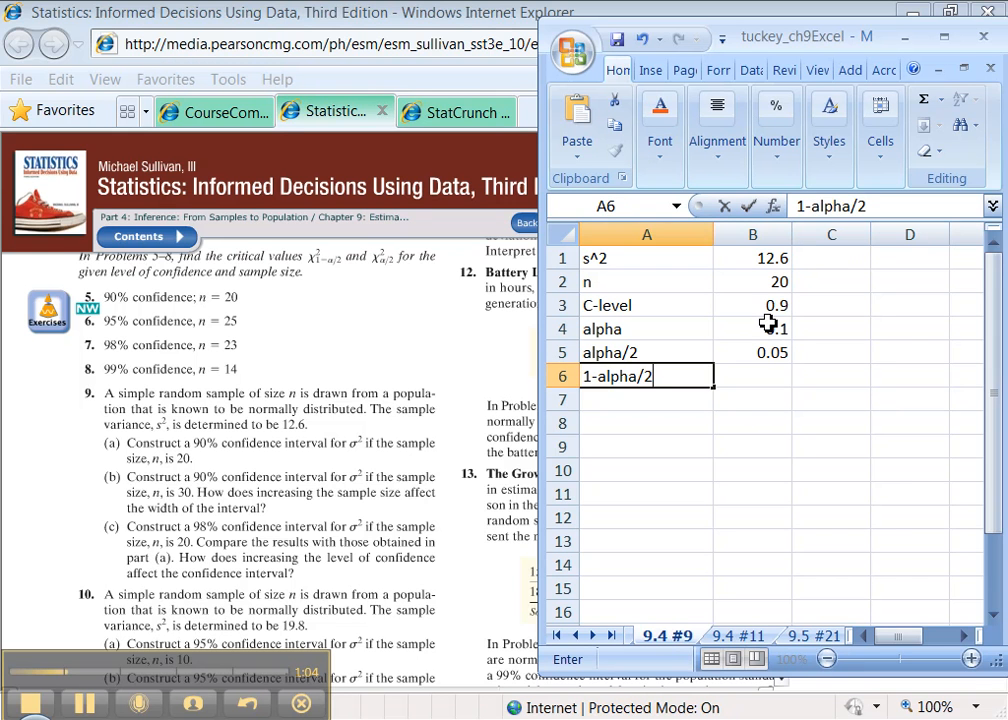
{"action": "key", "text": "Tab"}
{"action": "type", "text": "=1-"}
{"action": "left_click", "coordinate": [768, 349]}
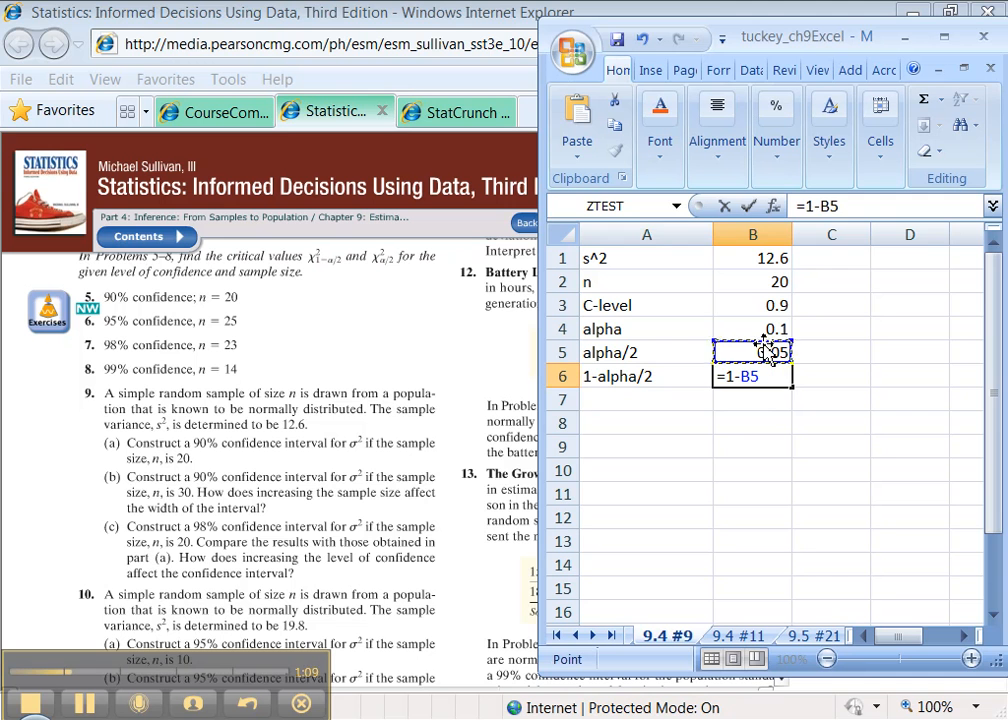
{"action": "key", "text": "Return"}
Step: Label A7 "Degrees of Freedom" with the formula =B2-1 in B7, and fit column A to its text
{"action": "type", "text": "D"}
{"action": "key", "text": "BackSpace"}
{"action": "type", "text": "Degrees of Freedom"}
{"action": "key", "text": "Tab"}
{"action": "type", "text": "="}
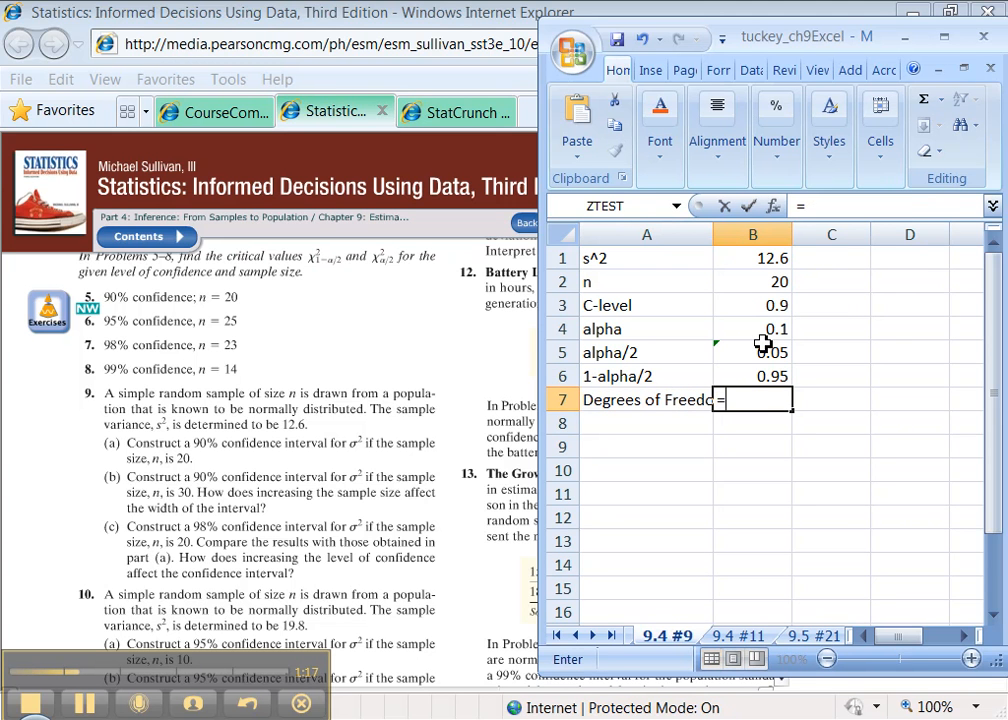
{"action": "left_click", "coordinate": [745, 285]}
{"action": "type", "text": "-"}
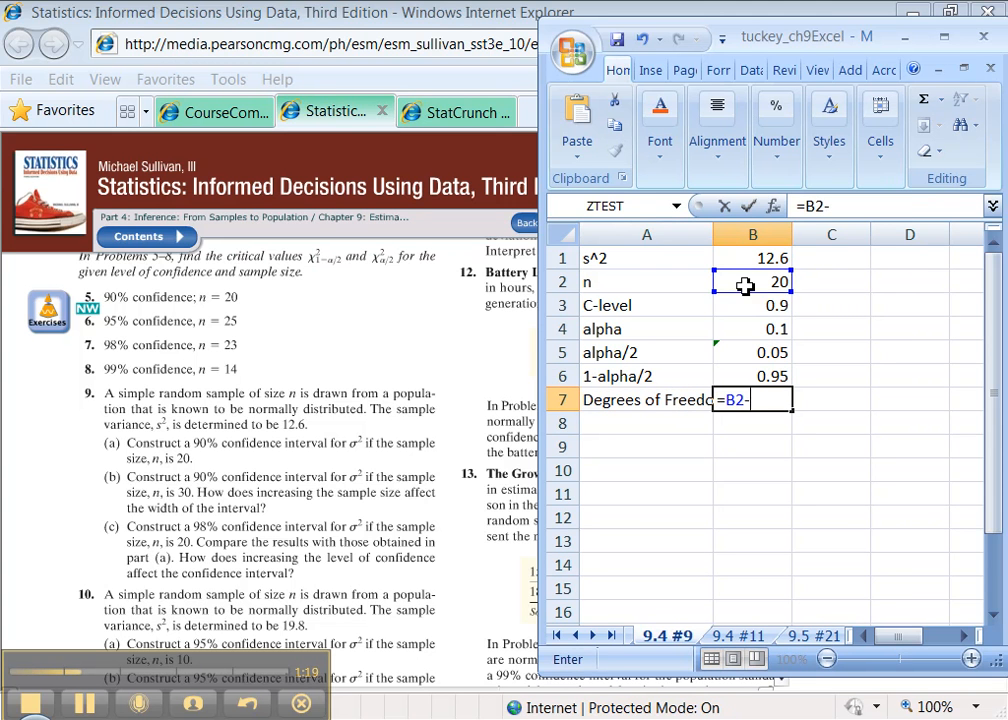
{"action": "type", "text": "1"}
{"action": "key", "text": "Return"}
{"action": "double_click", "coordinate": [716, 234]}
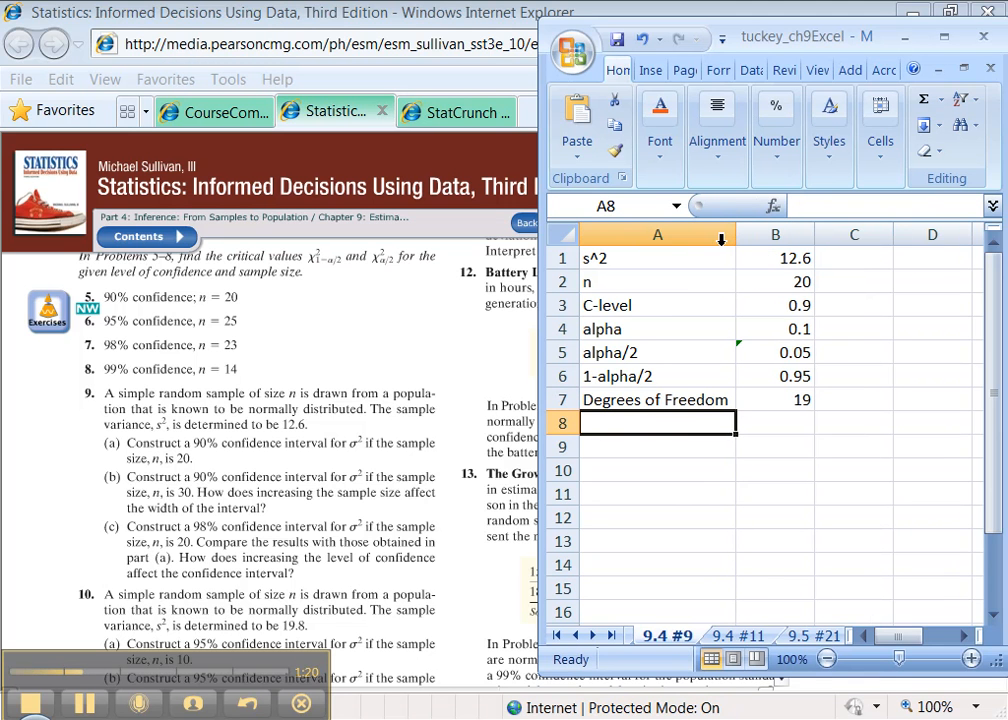
Step: Label A8 "Chi-square Crit Value - Alpha/2" and fit column A to the longer text
{"action": "type", "text": "Chi"}
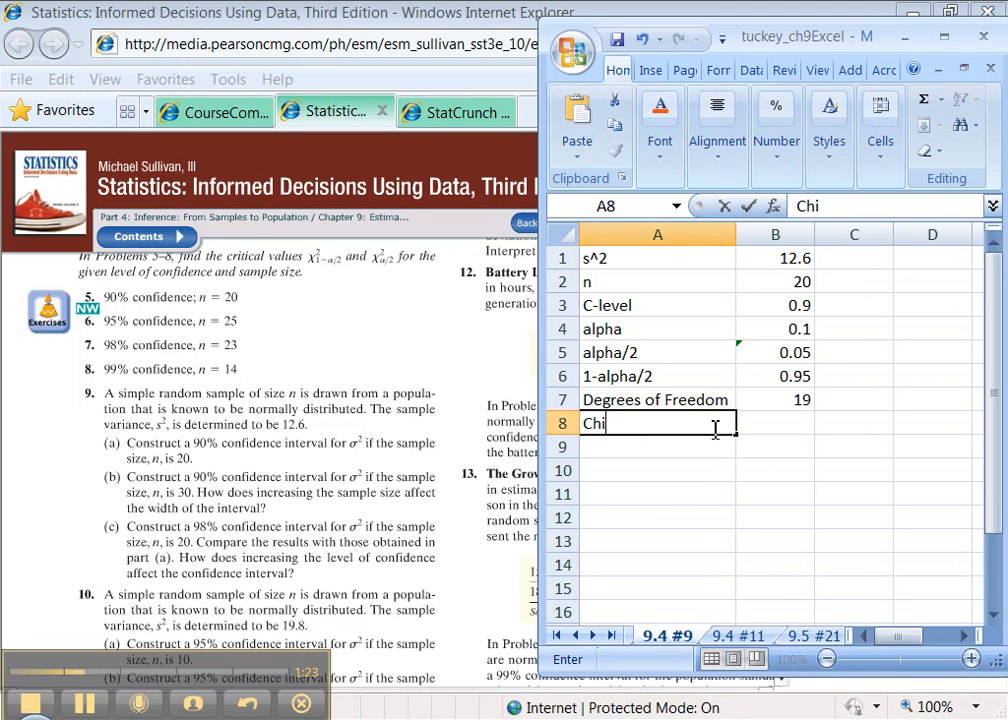
{"action": "type", "text": "-square"}
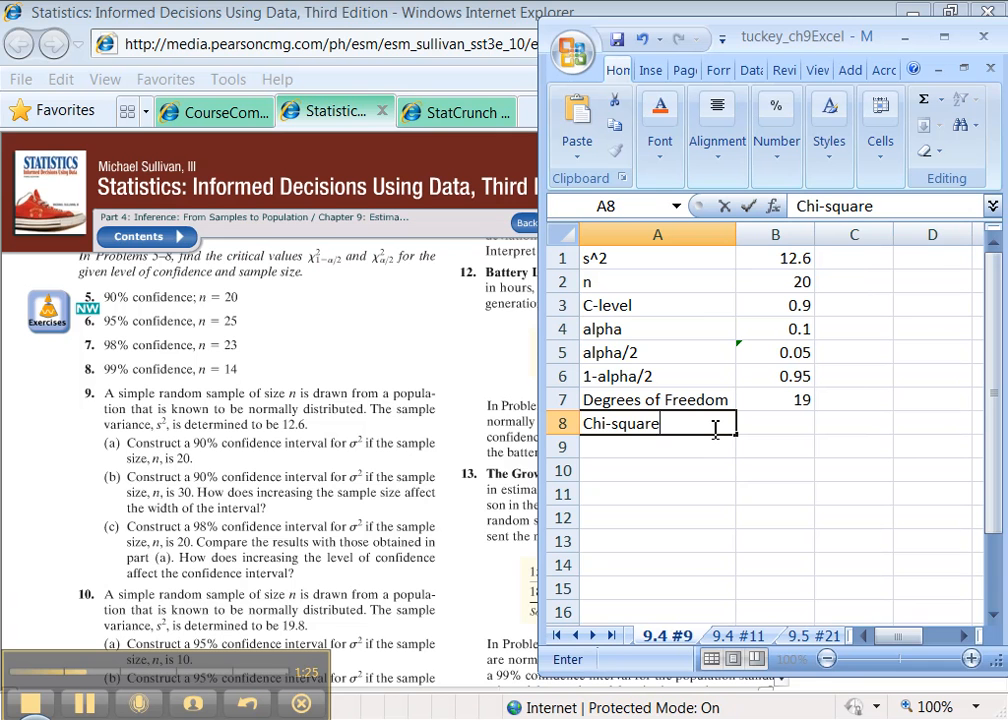
{"action": "type", "text": " Alp"}
{"action": "key", "text": "BackSpace"}
{"action": "key", "text": "BackSpace"}
{"action": "key", "text": "BackSpace"}
{"action": "type", "text": "Crit Value"}
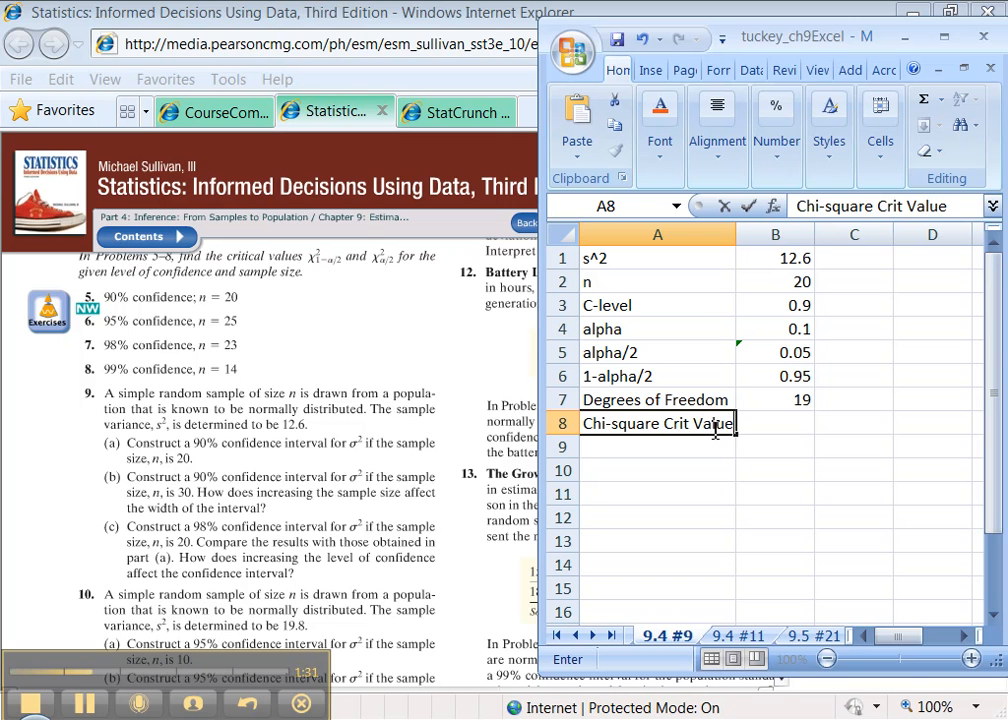
{"action": "type", "text": " -"}
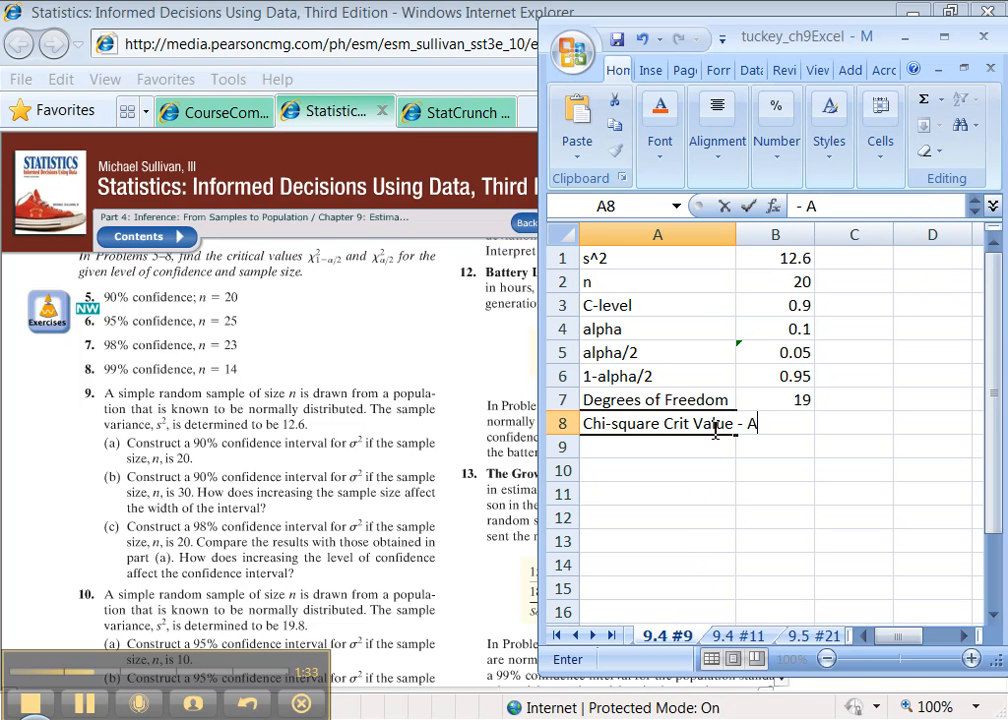
{"action": "type", "text": " Alpha/2"}
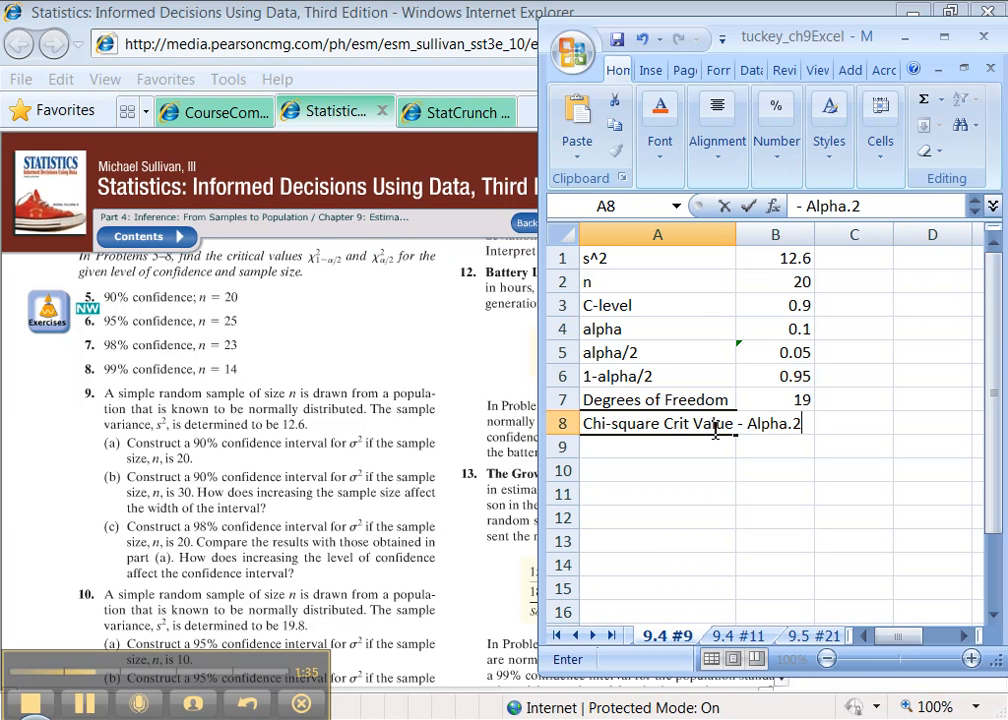
{"action": "key", "text": "Tab"}
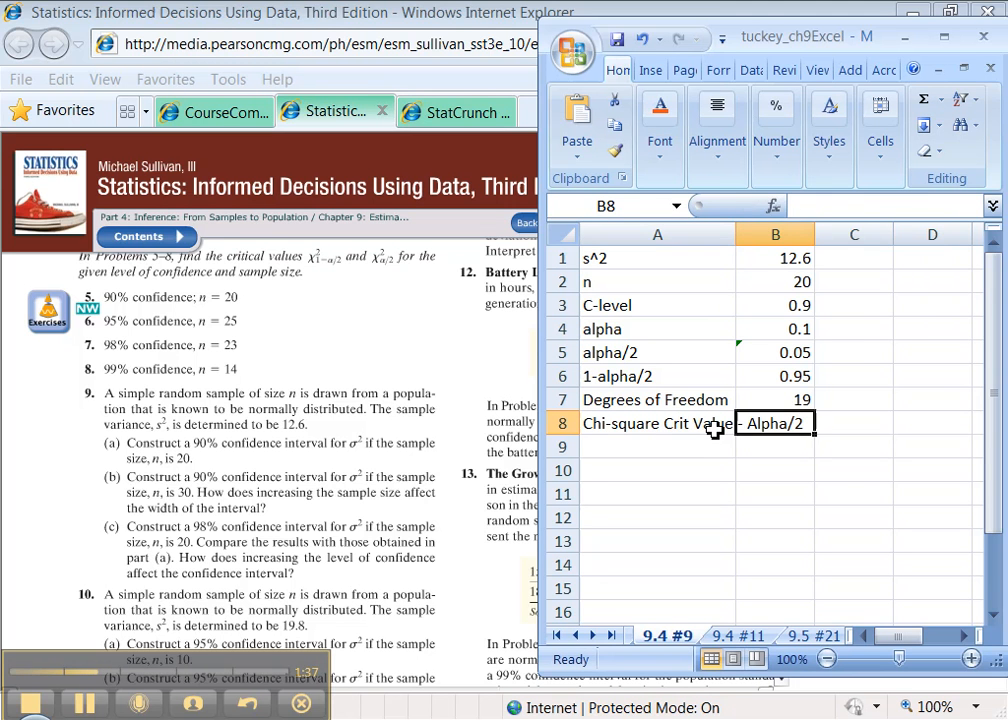
{"action": "double_click", "coordinate": [736, 234]}
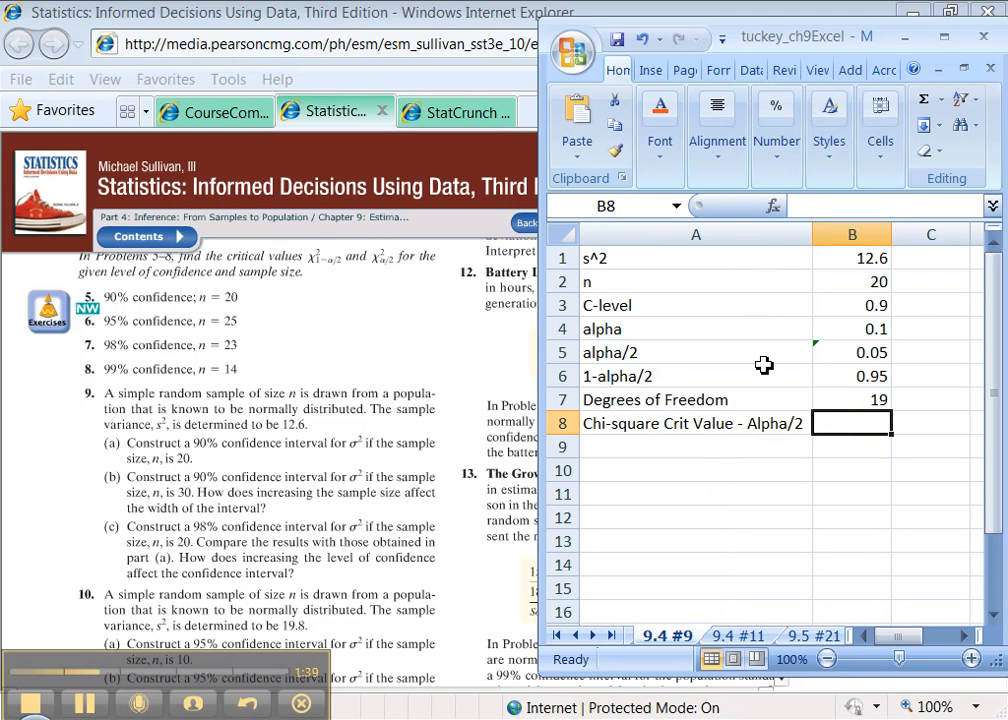
Step: Calculate the alpha/2 critical value in B8 with CHIINV, using B5 as probability and B7 as degrees of freedom
{"action": "type", "text": "=CHIINV("}
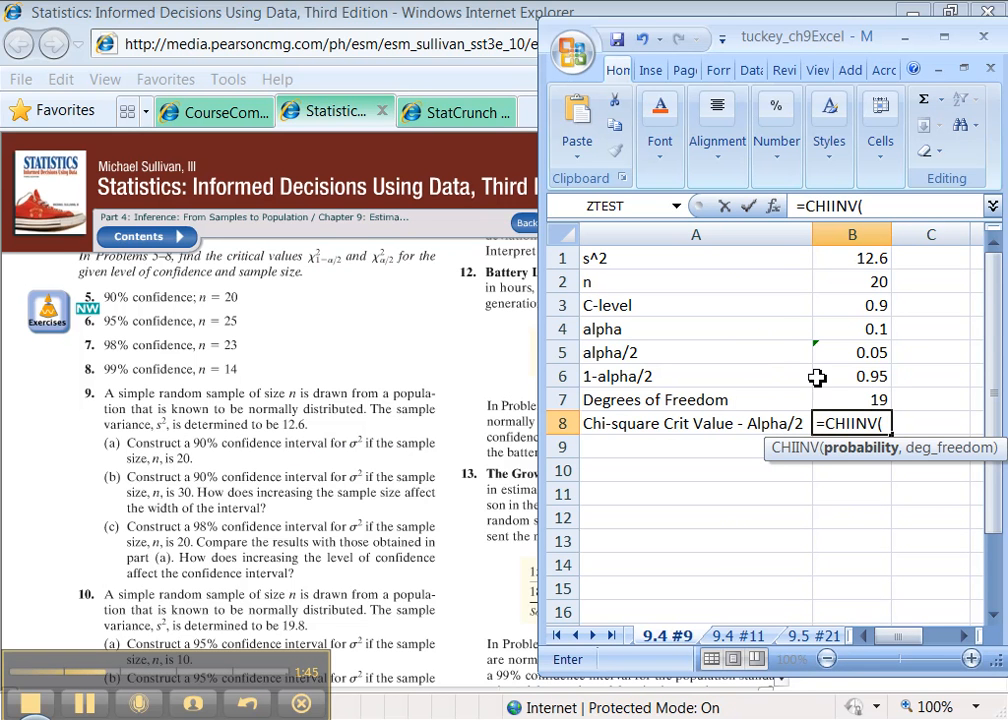
{"action": "left_click", "coordinate": [841, 352]}
{"action": "type", "text": ","}
{"action": "left_click", "coordinate": [847, 397]}
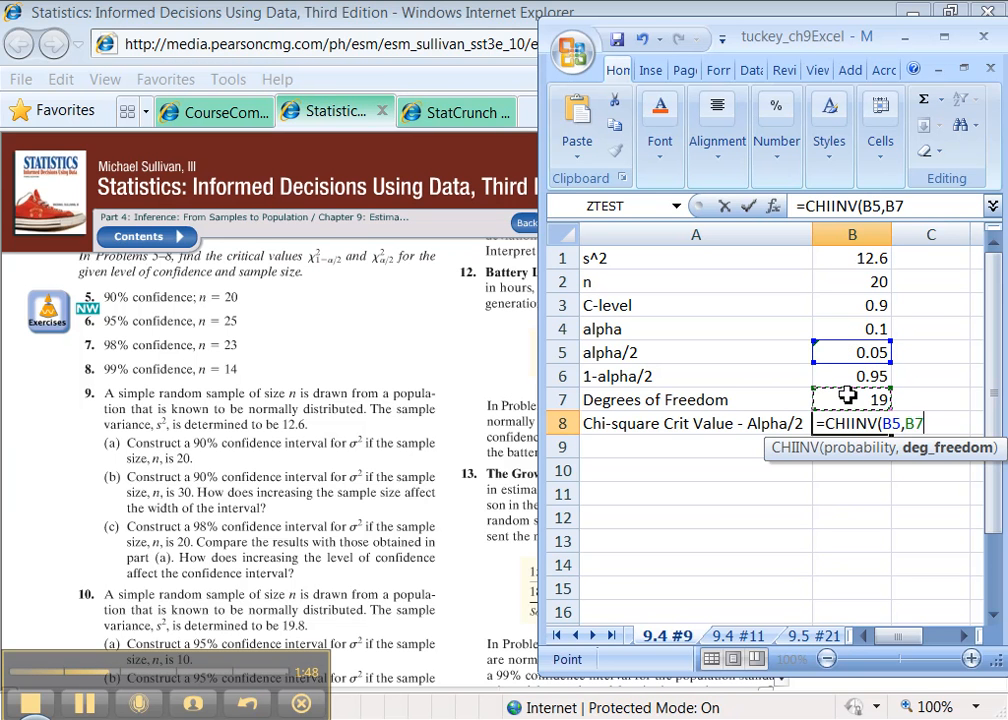
{"action": "key", "text": "Return"}
Step: Copy the A8 label down to A9, change it to "Chi-square Crit Value -1- Alpha/2", and widen column A to fit
{"action": "left_click", "coordinate": [806, 428]}
{"action": "left_click_drag", "start_coordinate": [810, 435], "coordinate": [810, 457]}
{"action": "double_click", "coordinate": [755, 447]}
{"action": "double_click", "coordinate": [755, 447]}
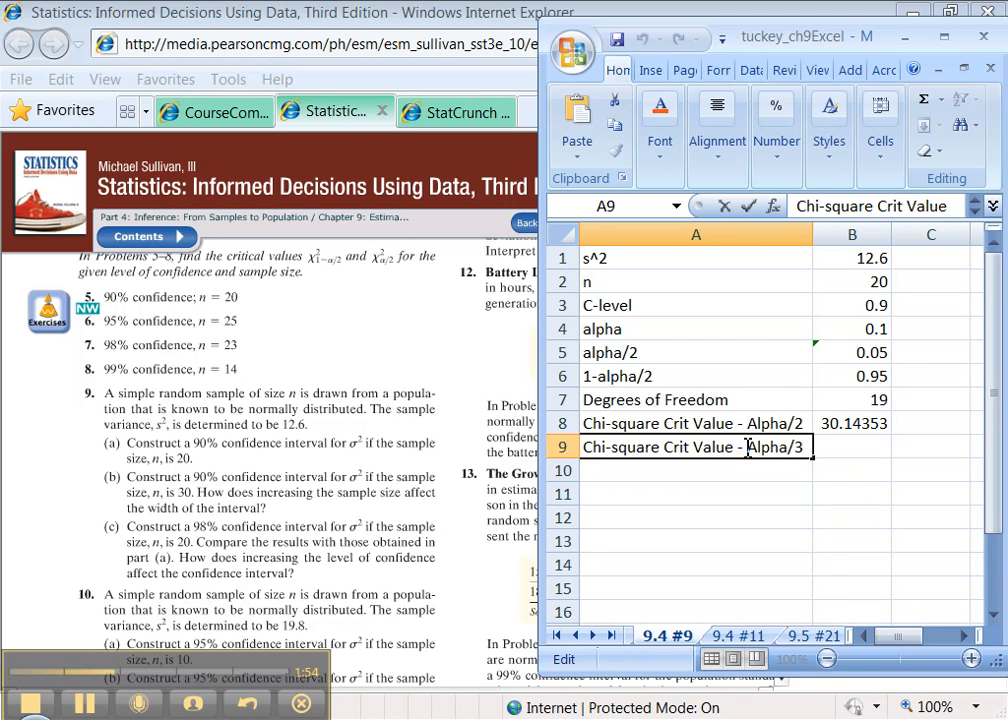
{"action": "type", "text": "10"}
{"action": "key", "text": "BackSpace"}
{"action": "type", "text": "-"}
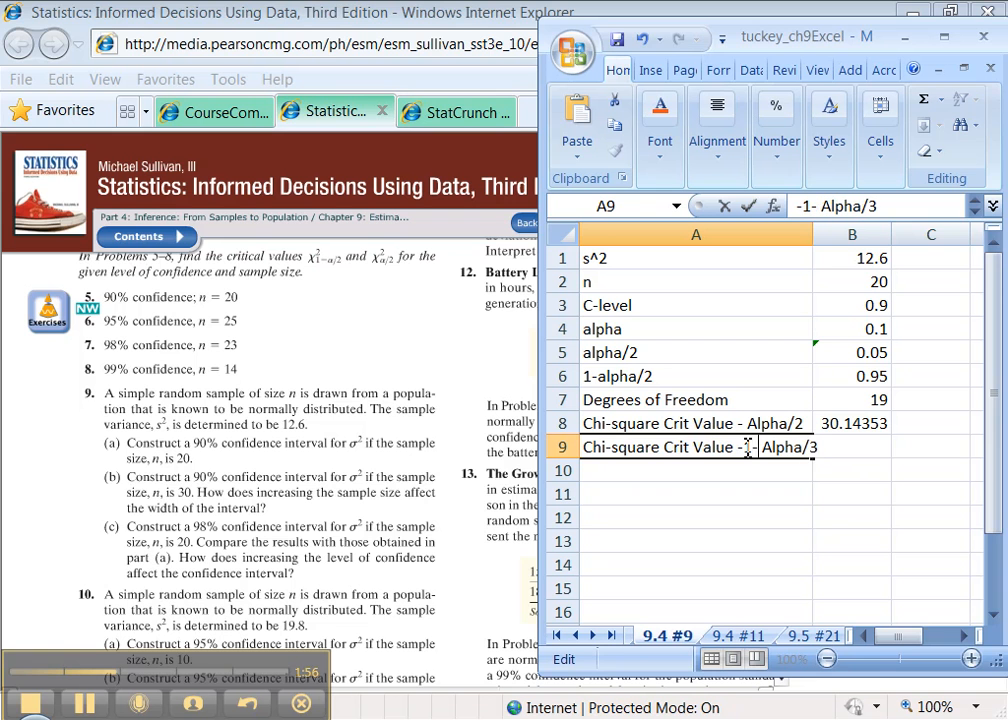
{"action": "type", "text": "2"}
{"action": "key", "text": "Return"}
{"action": "left_click_drag", "start_coordinate": [813, 234], "coordinate": [827, 234]}
Step: Calculate the 1-alpha/2 critical value in B9 with CHIINV, using B6 as probability and B7 as degrees of freedom
{"action": "left_click", "coordinate": [851, 448]}
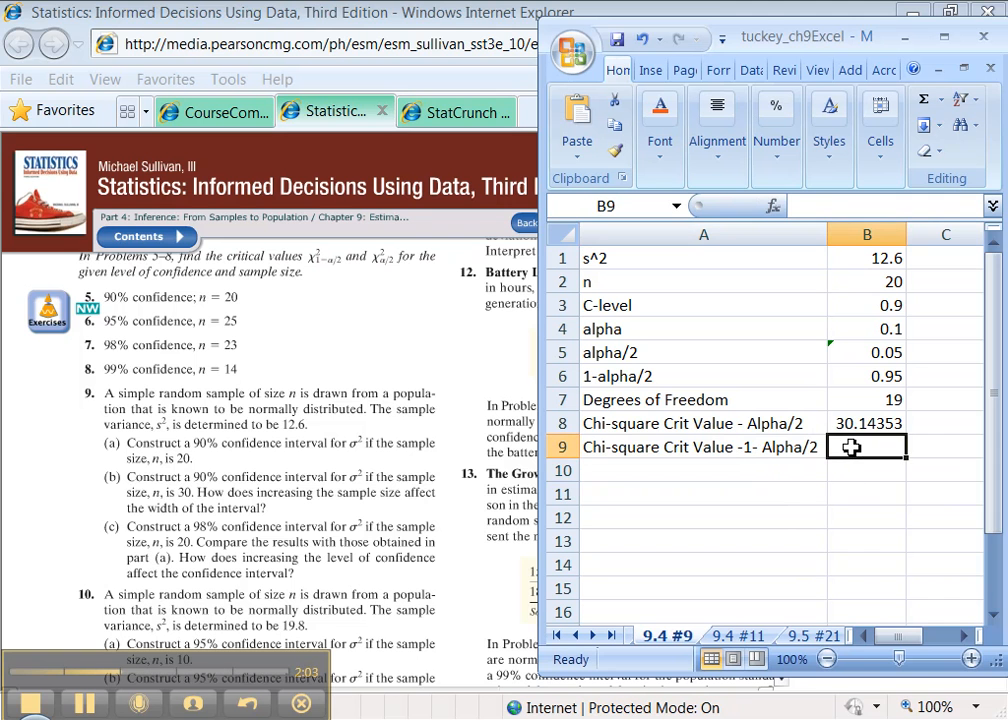
{"action": "type", "text": "=CHI"}
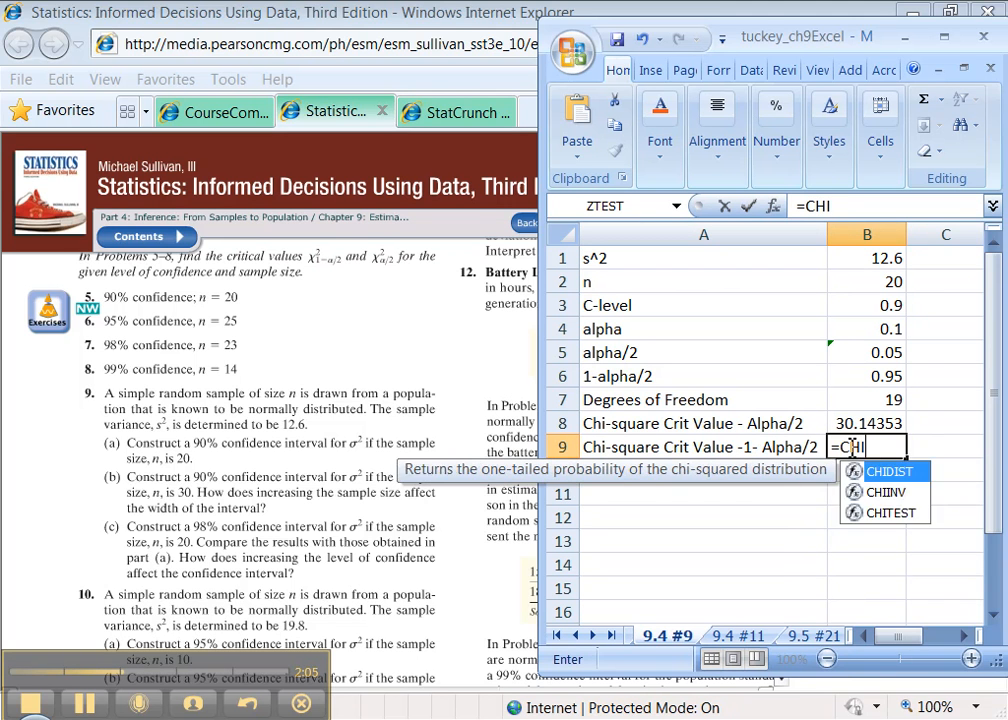
{"action": "type", "text": "INV("}
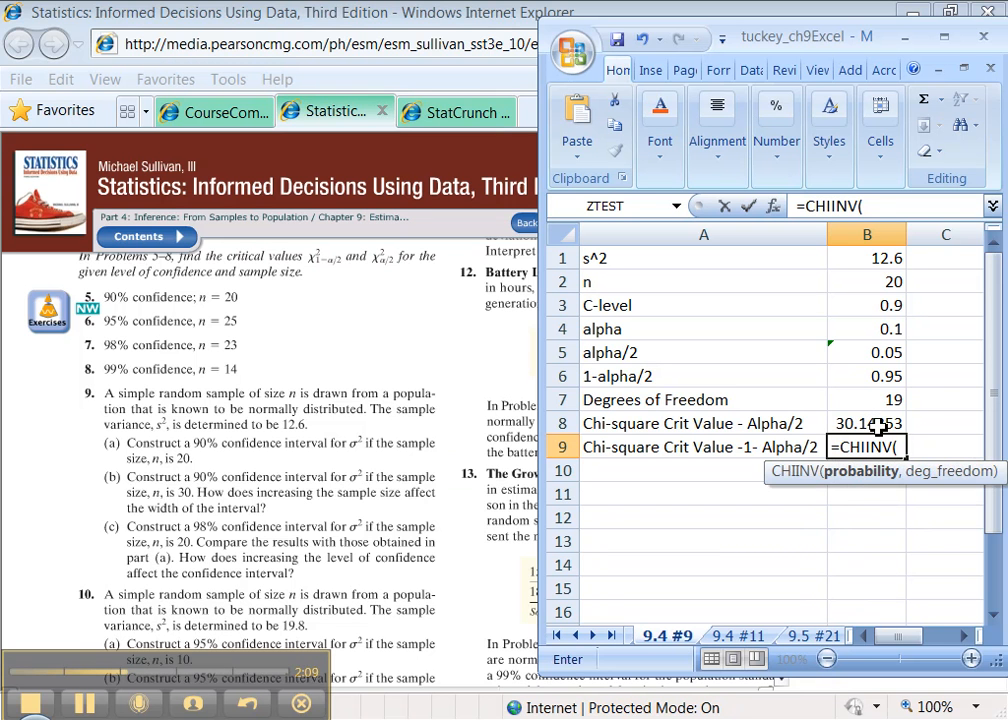
{"action": "left_click", "coordinate": [884, 378]}
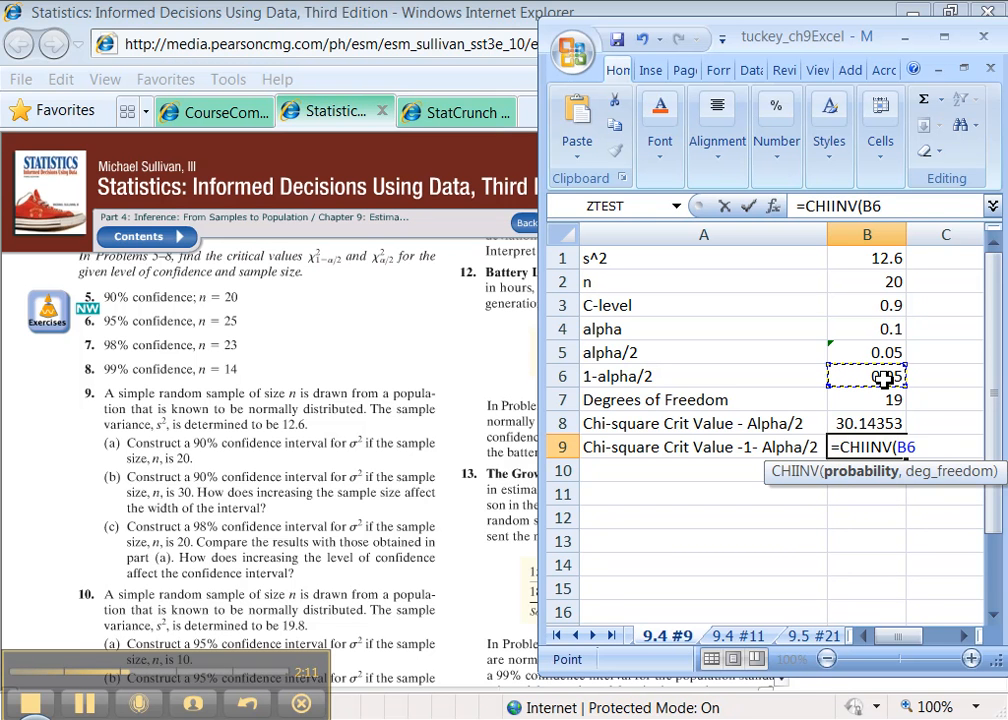
{"action": "type", "text": ","}
{"action": "left_click", "coordinate": [877, 399]}
{"action": "key", "text": "Return"}
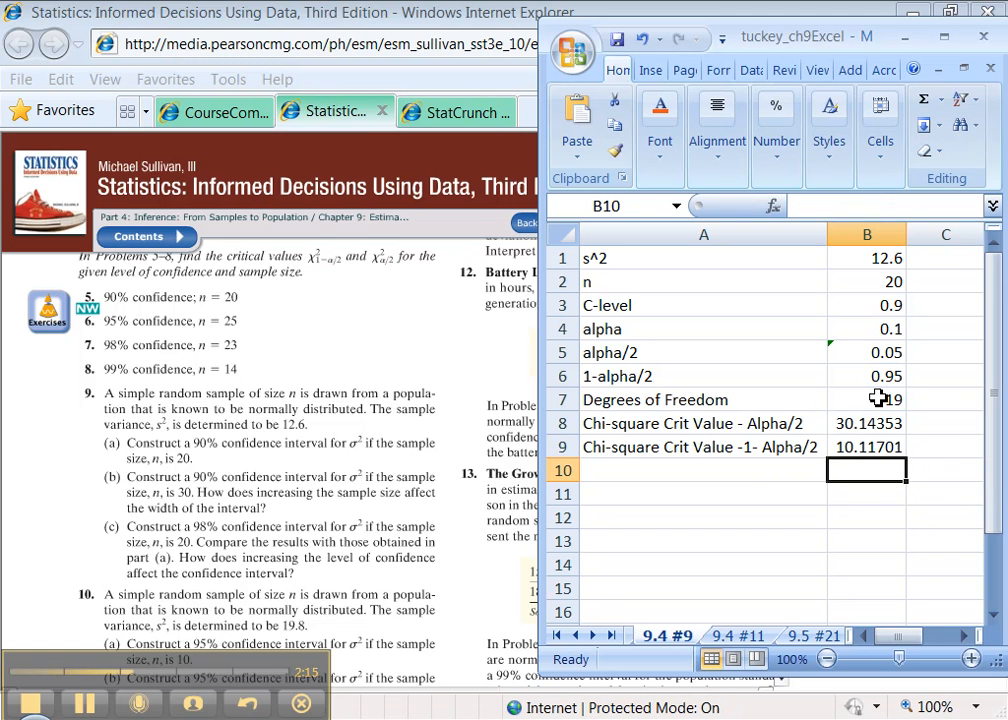
Step: Label A11 "Lower Bound for sigma^2", leaving row 10 blank
{"action": "key", "text": "Left"}
{"action": "key", "text": "Down"}
{"action": "type", "text": "Lower "}
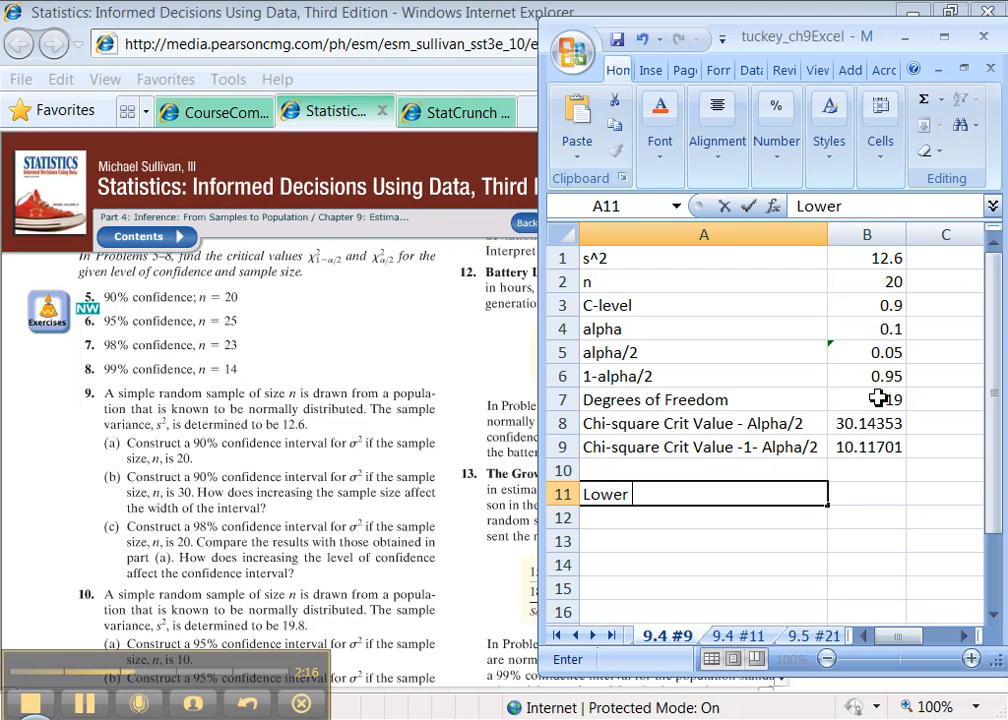
{"action": "type", "text": "Bound for sigma&"}
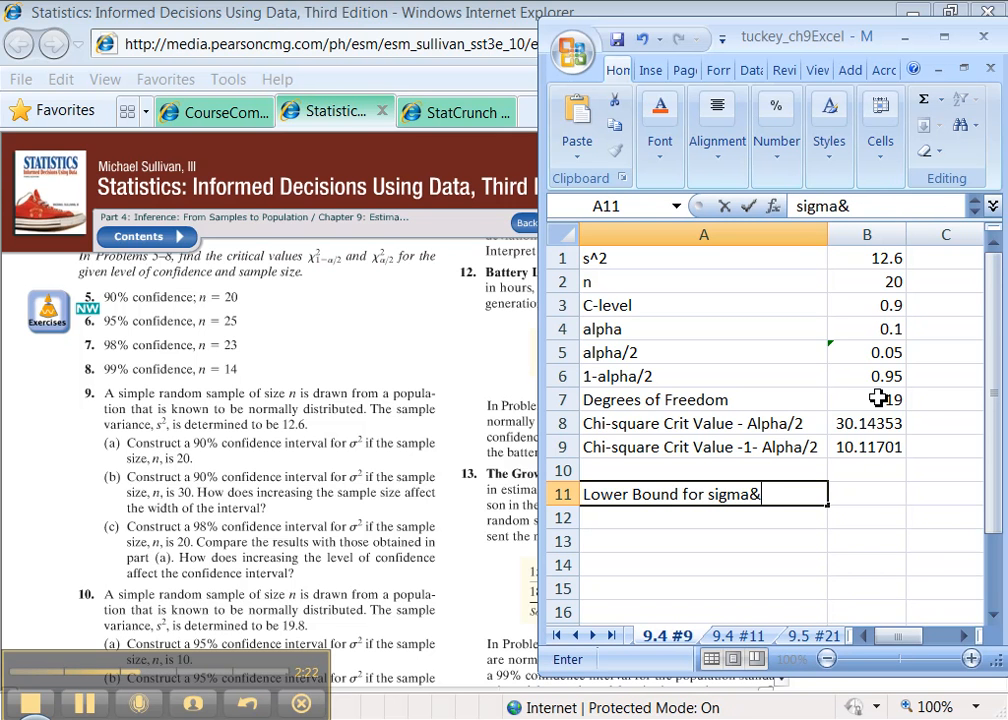
{"action": "key", "text": "BackSpace"}
{"action": "type", "text": "^2"}
{"action": "key", "text": "Tab"}
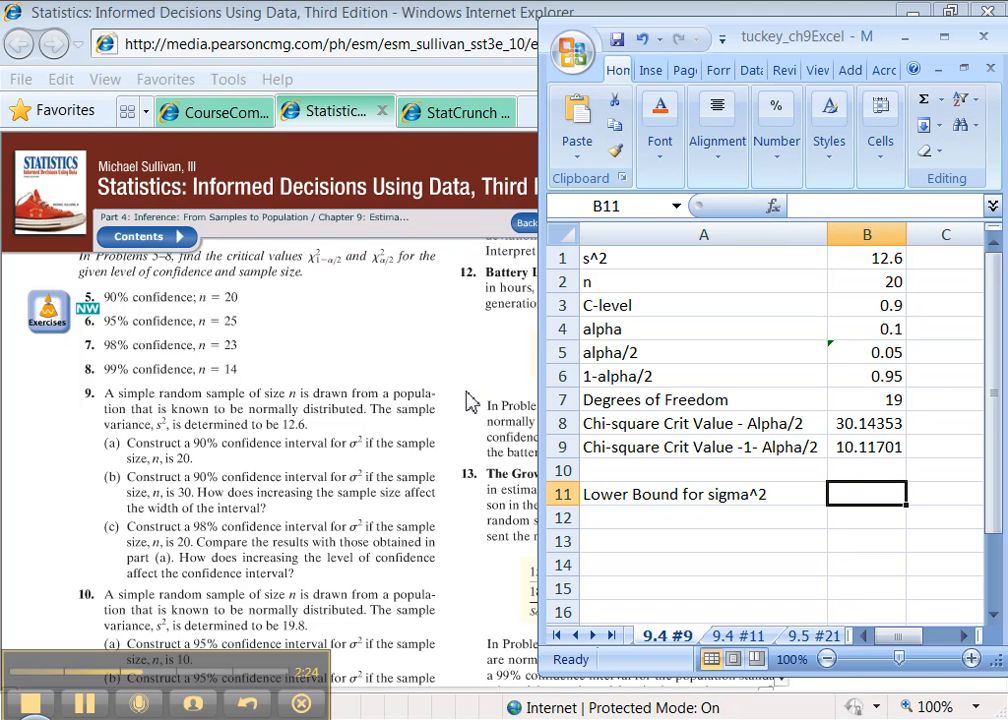
Step: Look up the lower and upper bound formulas for a variance confidence interval on e-book page 500 and return to the workbook
{"action": "left_click", "coordinate": [293, 273]}
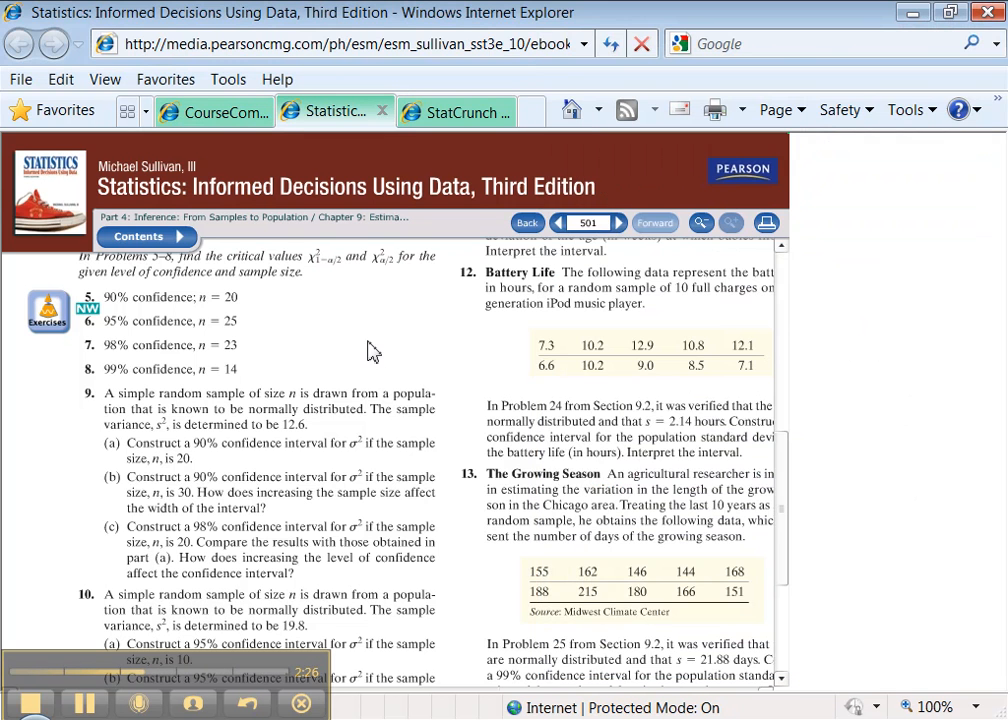
{"action": "left_click", "coordinate": [560, 224]}
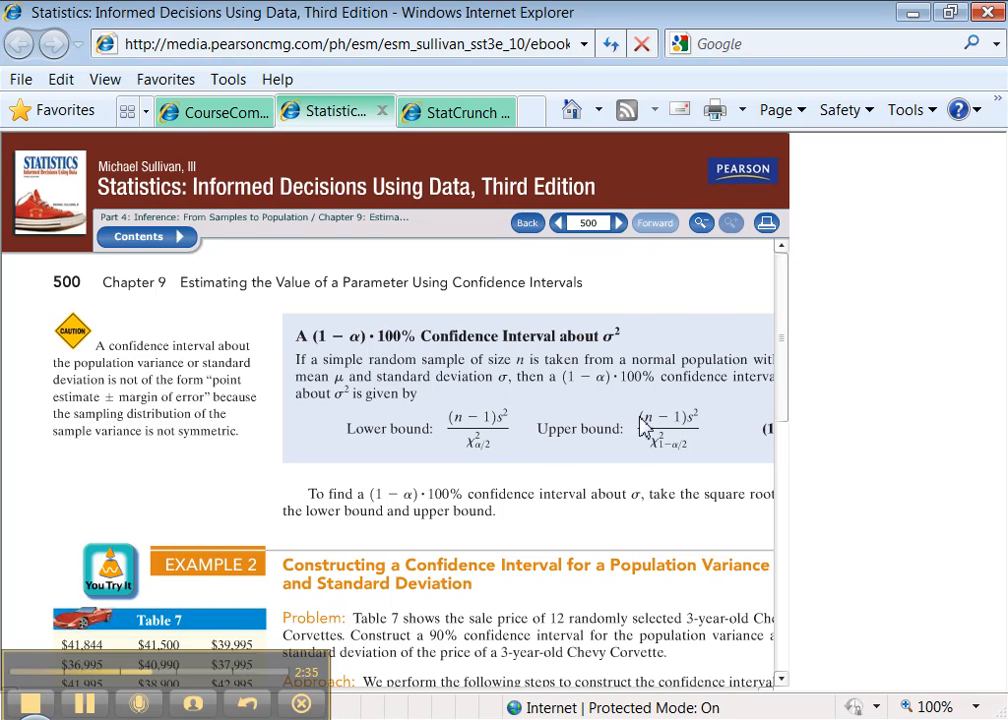
{"action": "left_click", "coordinate": [592, 719]}
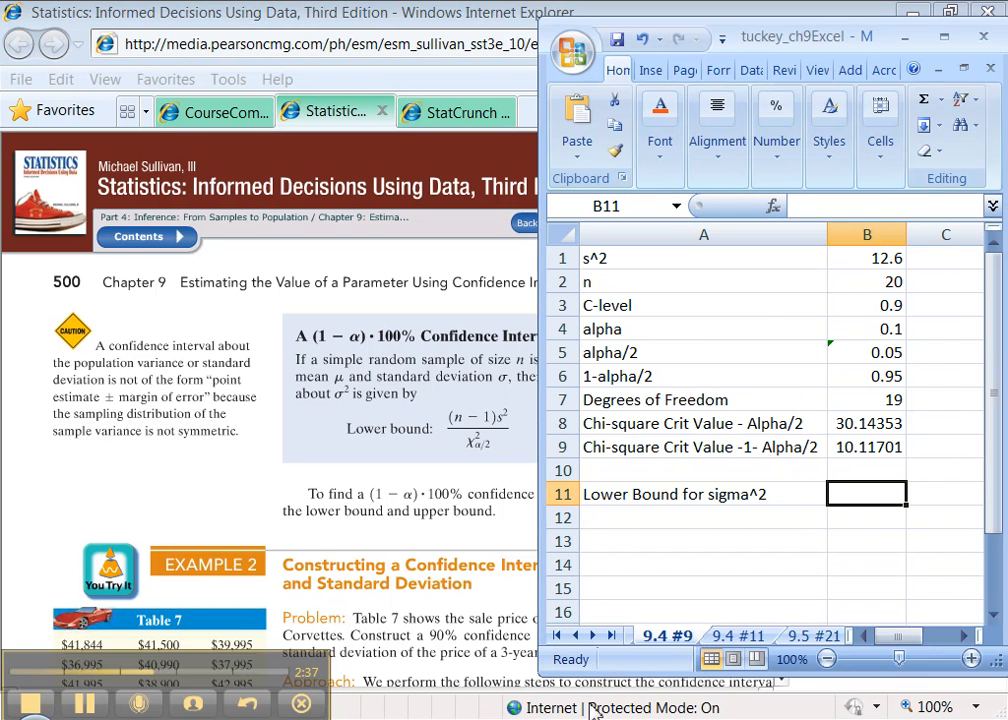
Step: Calculate the lower bound in B11 with the formula =B7*B1/B8
{"action": "left_click_drag", "start_coordinate": [640, 36], "coordinate": [651, 36]}
{"action": "type", "text": "="}
{"action": "left_click", "coordinate": [869, 399]}
{"action": "type", "text": "*"}
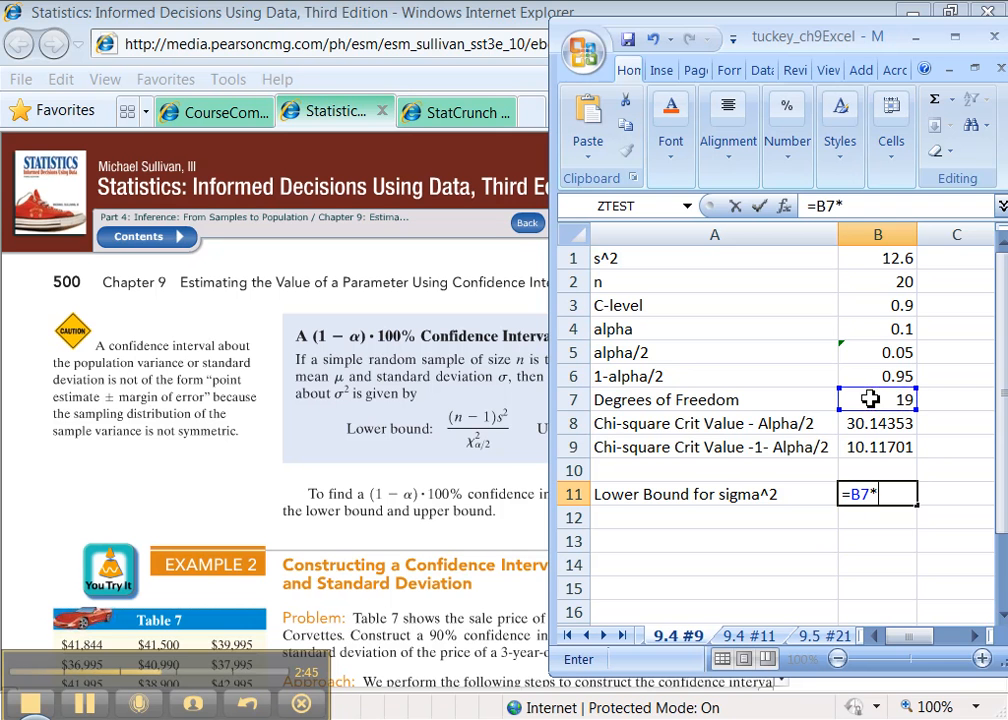
{"action": "left_click", "coordinate": [874, 261]}
{"action": "type", "text": "/"}
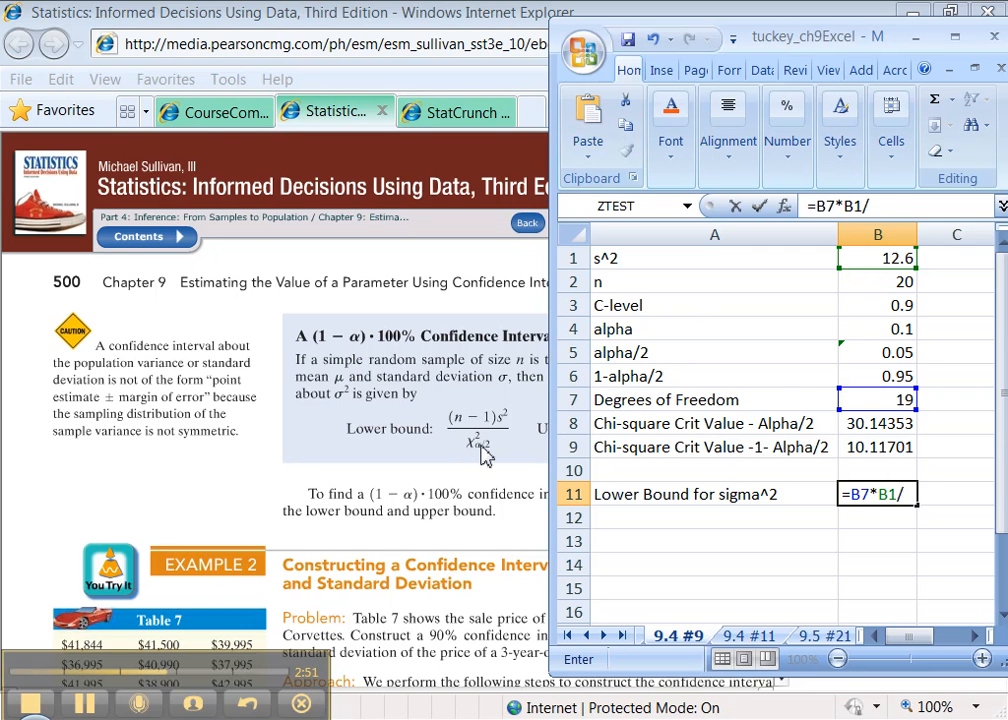
{"action": "left_click", "coordinate": [898, 425]}
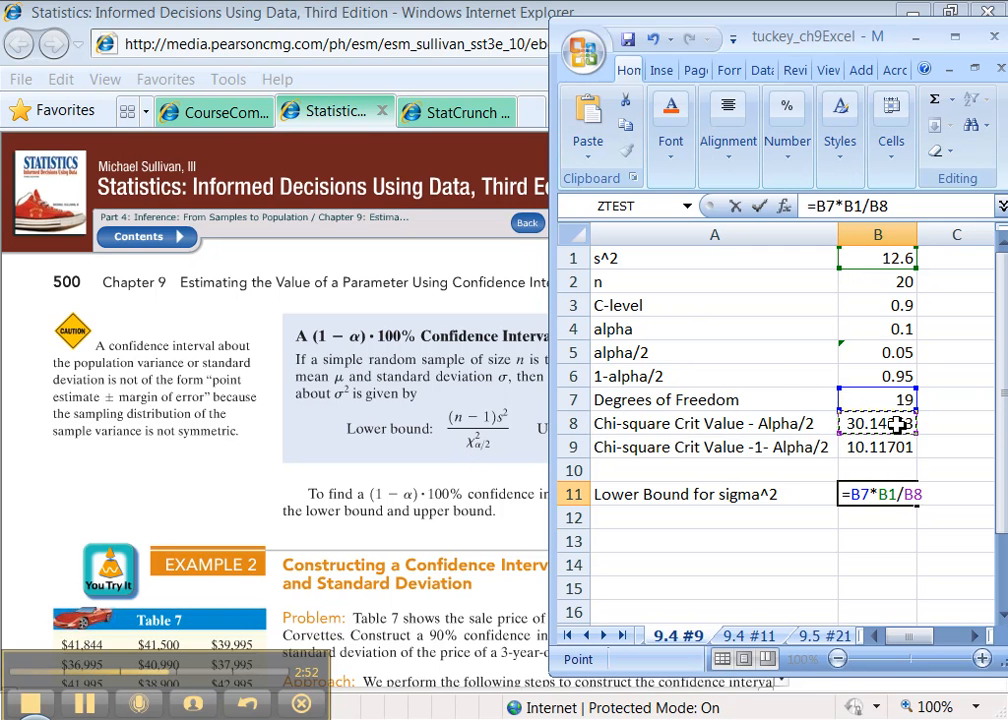
{"action": "key", "text": "Return"}
Step: Label A12 "Upper Bound for sigma^2"
{"action": "type", "text": "U"}
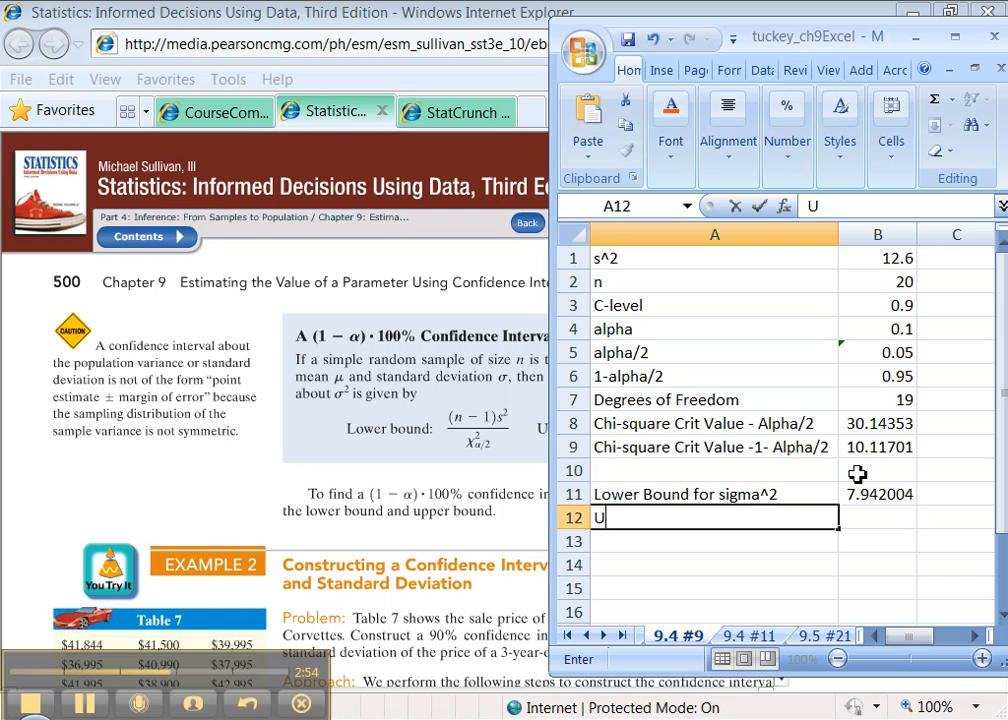
{"action": "type", "text": "pper Bound for sigma^2"}
{"action": "key", "text": "Tab"}
Step: Calculate the upper bound in B12 with =B7*B1/B9, moving the workbook window aside to see the textbook's upper bound formula
{"action": "type", "text": "="}
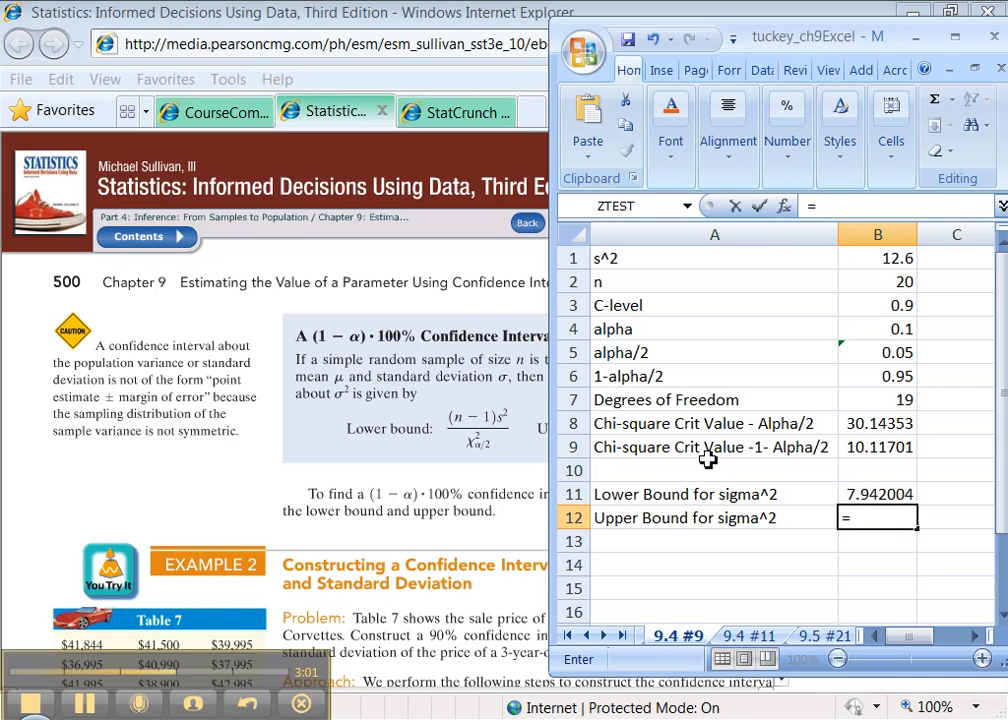
{"action": "left_click_drag", "start_coordinate": [812, 38], "coordinate": [307, 18]}
{"action": "left_click", "coordinate": [396, 369]}
{"action": "type", "text": "*"}
{"action": "left_click", "coordinate": [360, 230]}
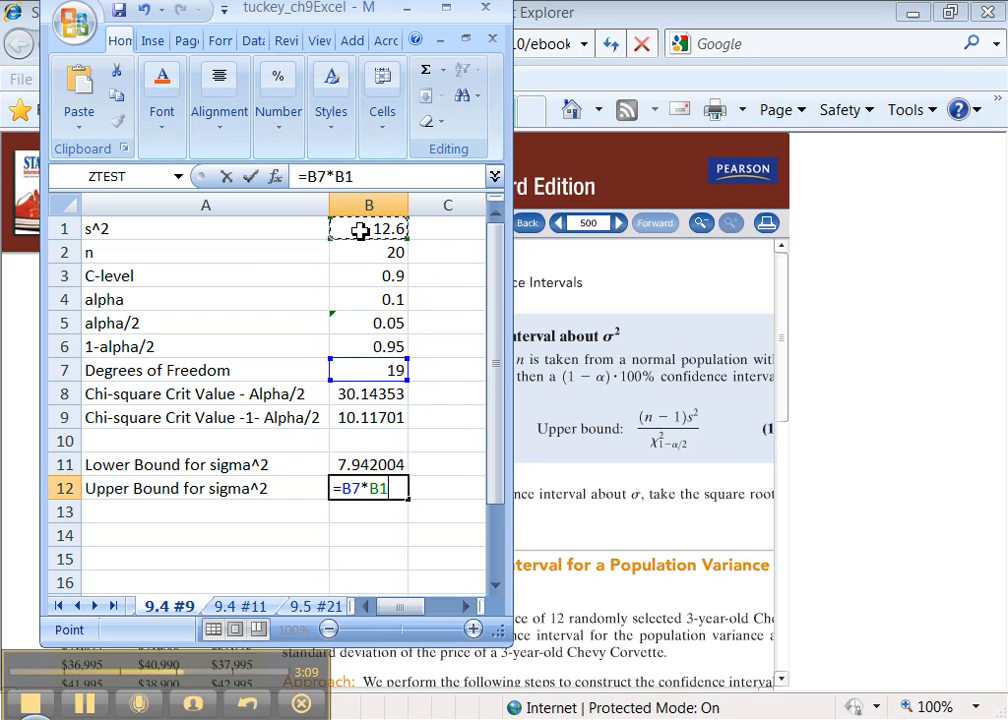
{"action": "type", "text": ":"}
{"action": "key", "text": "BackSpace"}
{"action": "key", "text": "BackSpace"}
{"action": "key", "text": "BackSpace"}
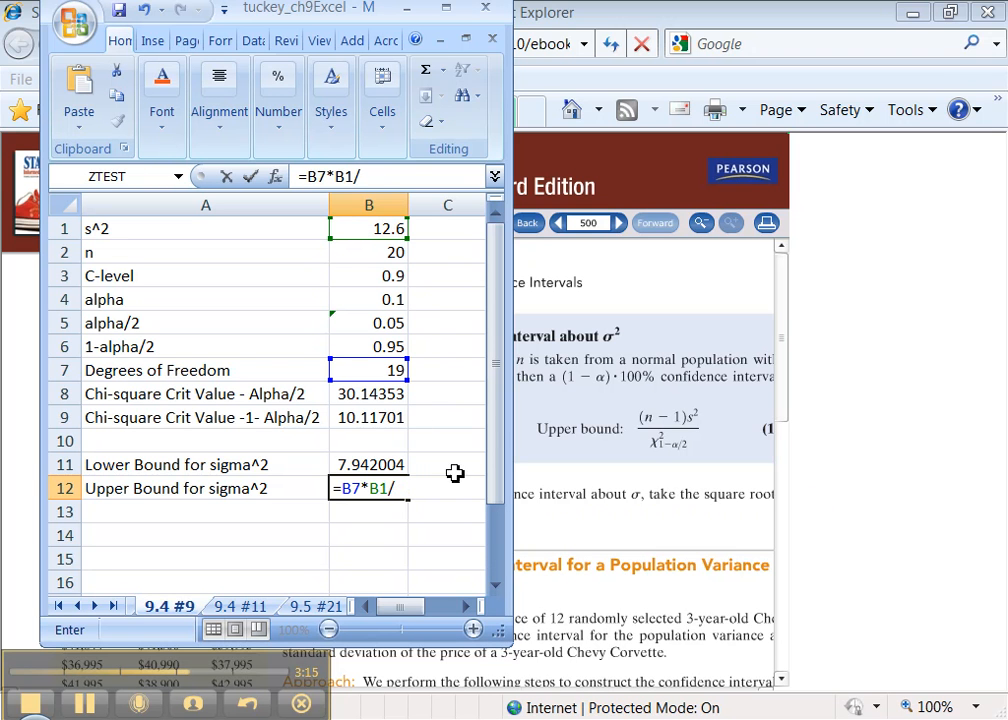
{"action": "left_click", "coordinate": [363, 420]}
{"action": "key", "text": "Return"}
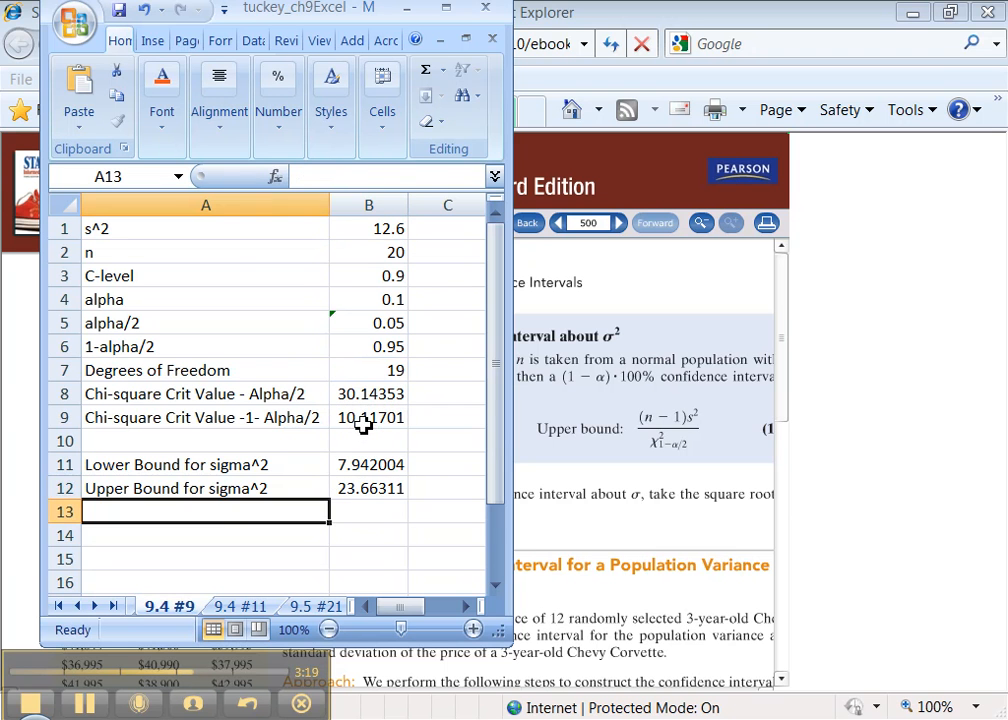
Step: Make the bounds in A11:B12 bold, maximize the workbook window and fill those cells yellow
{"action": "left_click_drag", "start_coordinate": [360, 484], "coordinate": [304, 466]}
{"action": "key", "text": "ctrl+b"}
{"action": "left_click", "coordinate": [448, 10]}
{"action": "left_click", "coordinate": [247, 124]}
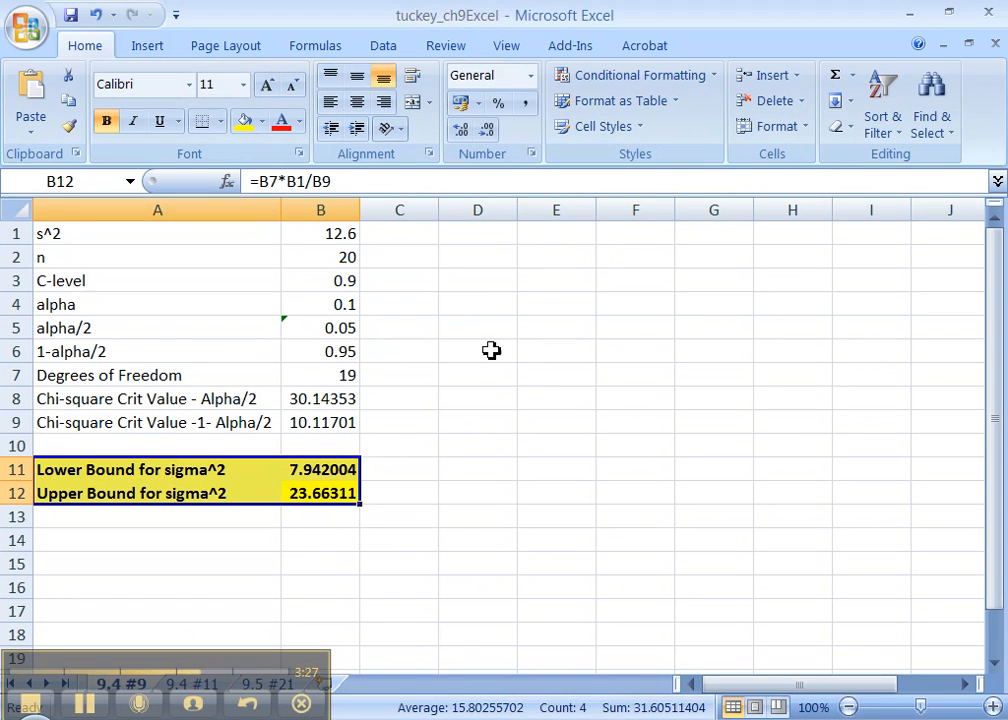
Step: Enter "a)" in B10 above the bounds and format it bold with a yellow fill
{"action": "left_click", "coordinate": [344, 450]}
{"action": "type", "text": "a)"}
{"action": "key", "text": "Return"}
{"action": "left_click", "coordinate": [344, 452]}
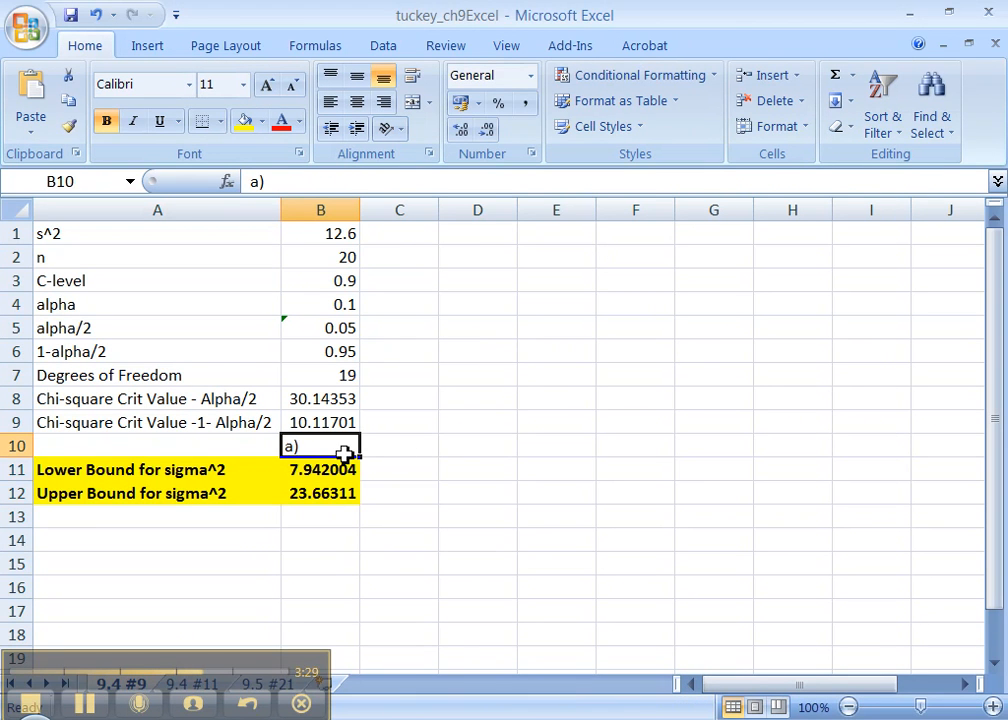
{"action": "left_click", "coordinate": [245, 124]}
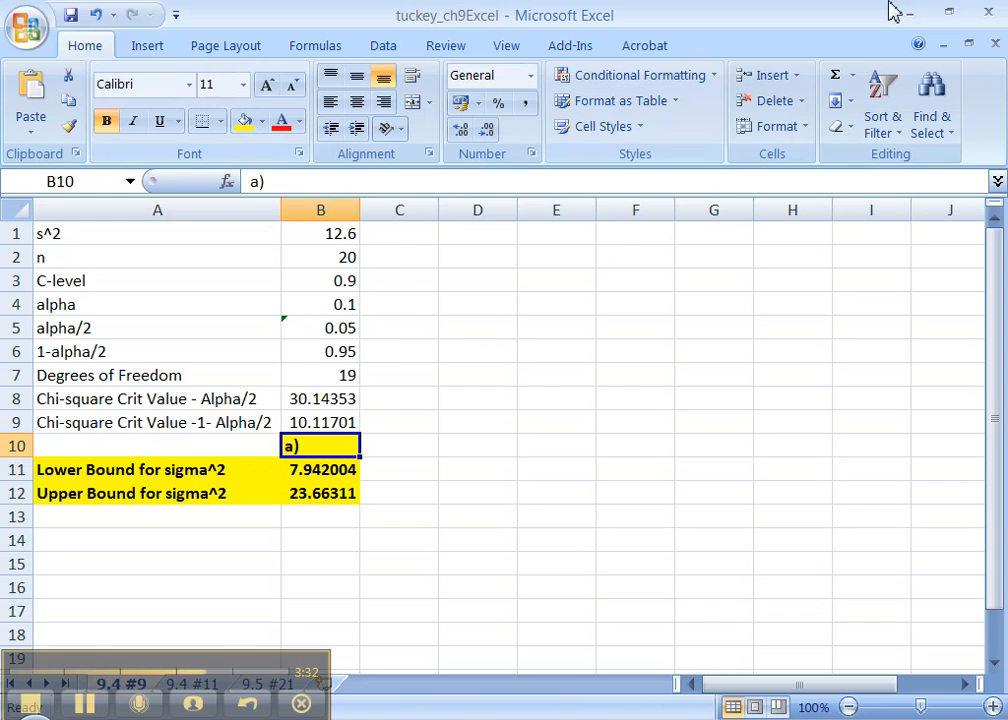
Step: Restore the workbook to a smaller window beside the e-book and switch to StatCrunch in the browser
{"action": "left_click", "coordinate": [952, 12]}
{"action": "left_click_drag", "start_coordinate": [302, 12], "coordinate": [868, 99]}
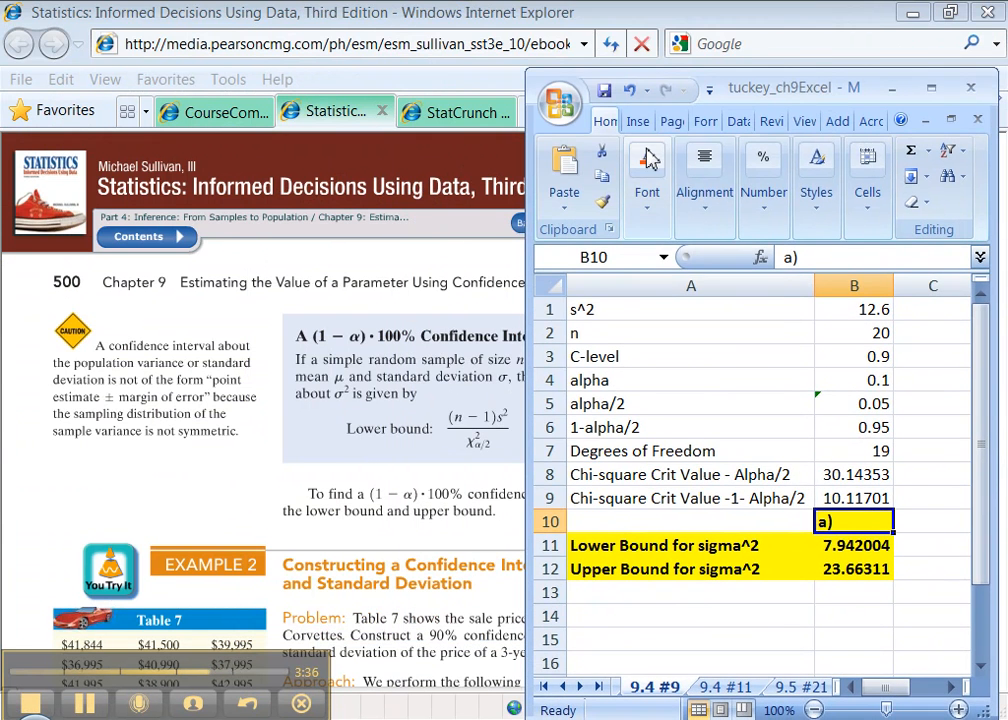
{"action": "left_click", "coordinate": [241, 122]}
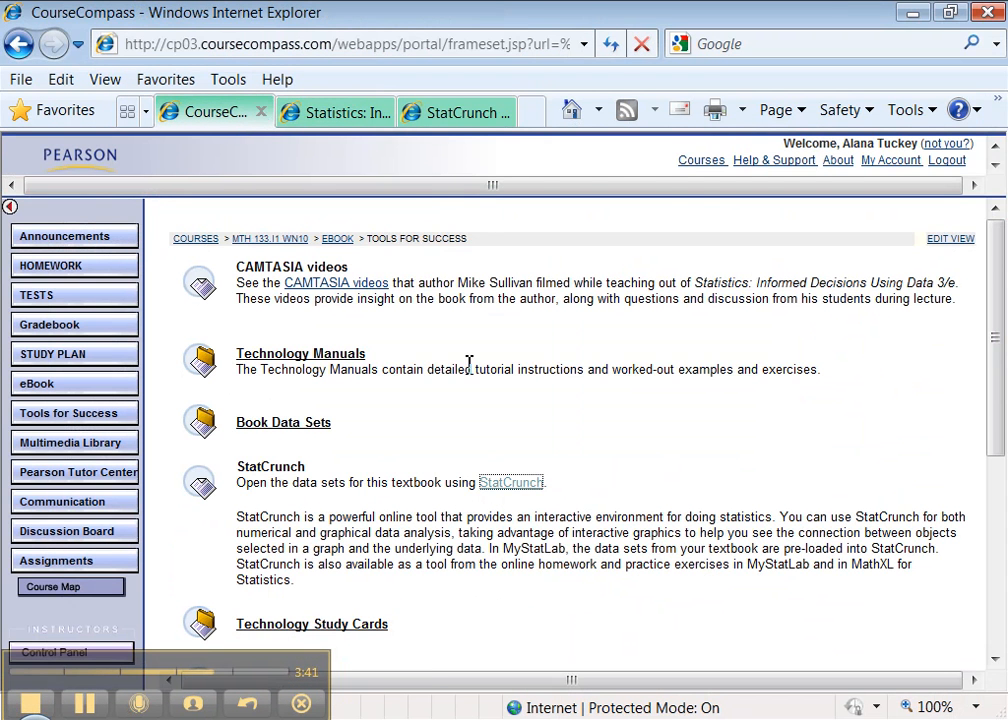
{"action": "left_click", "coordinate": [459, 114]}
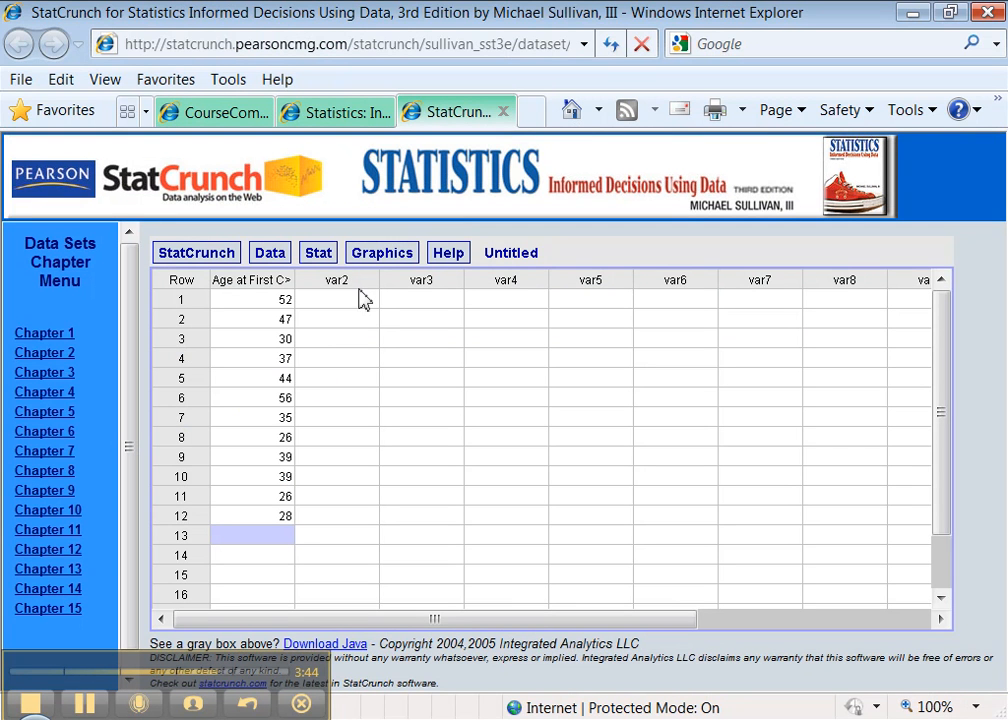
Step: Start a one-sample variance analysis with summary, using sample variance 12.6 and sample size 20, and continue to its options
{"action": "left_click", "coordinate": [319, 254]}
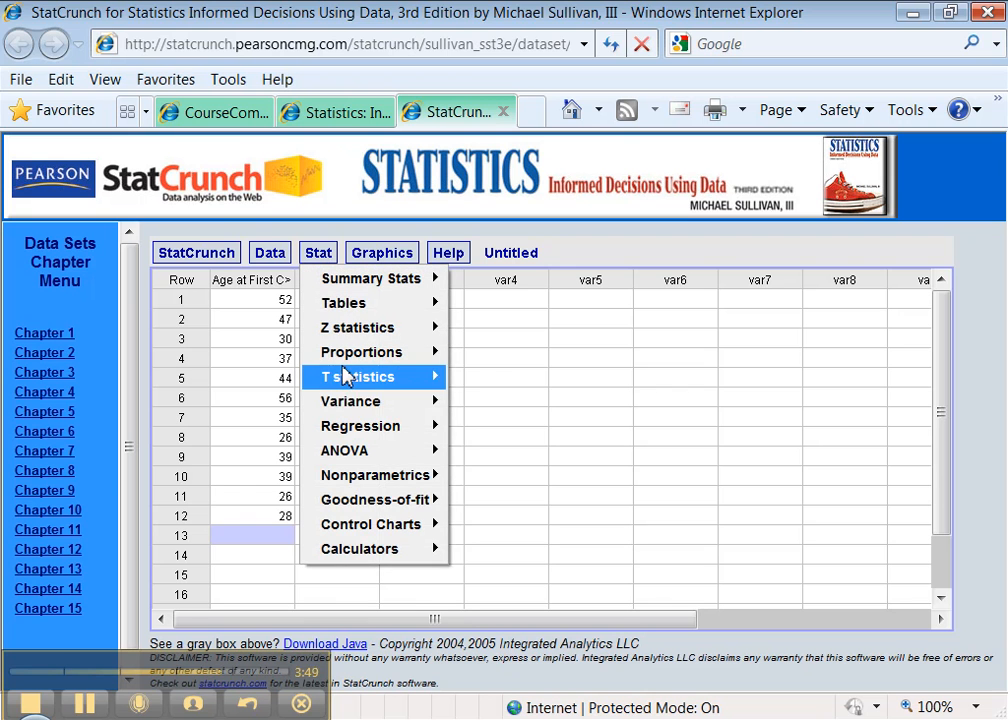
{"action": "mouse_move", "coordinate": [343, 375]}
{"action": "mouse_move", "coordinate": [350, 405]}
{"action": "mouse_move", "coordinate": [471, 418]}
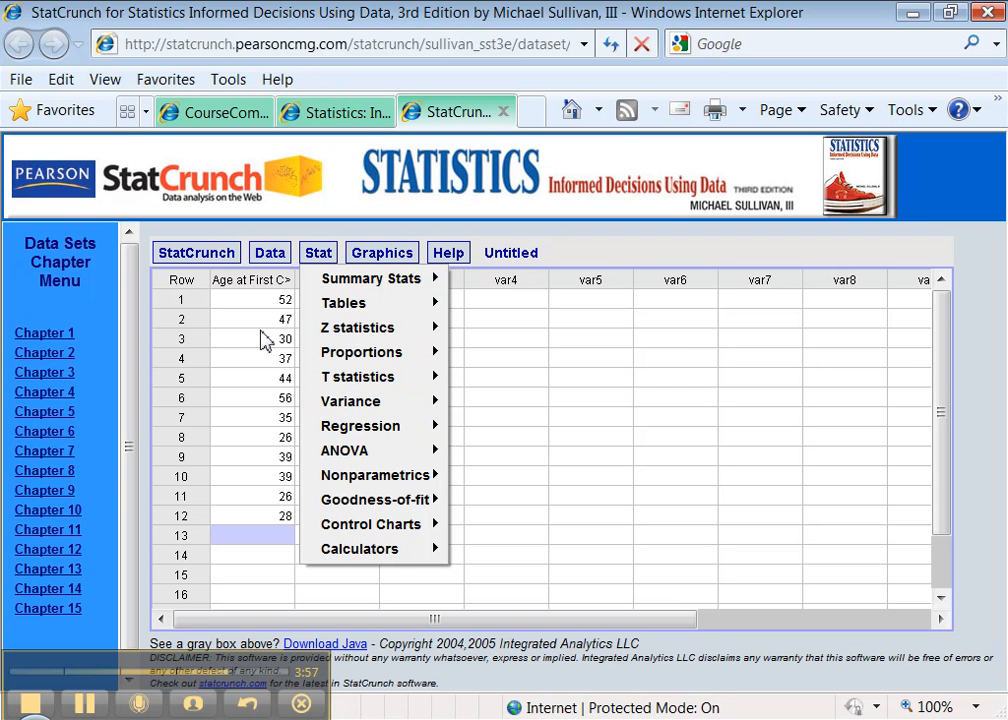
{"action": "mouse_move", "coordinate": [440, 404]}
{"action": "mouse_move", "coordinate": [520, 408]}
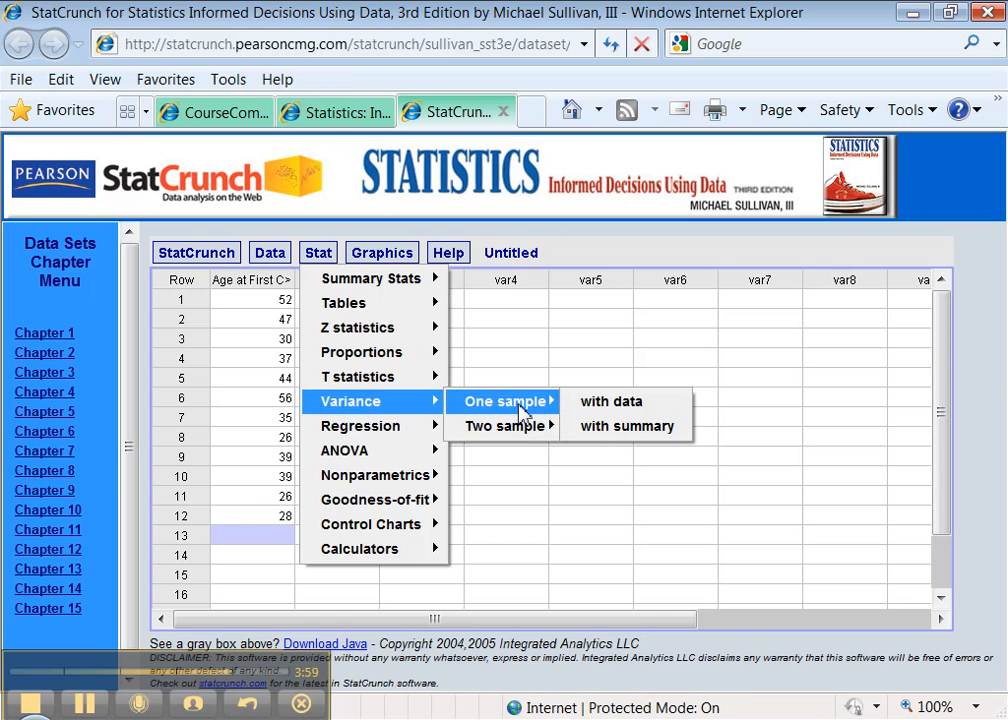
{"action": "left_click", "coordinate": [620, 430]}
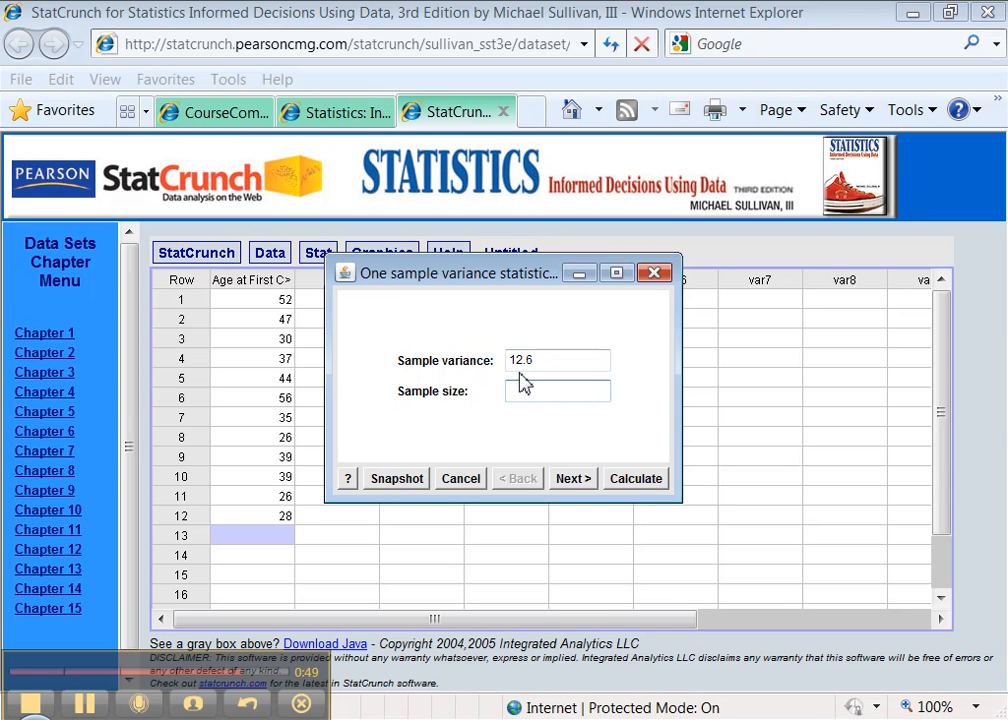
{"action": "left_click", "coordinate": [566, 480]}
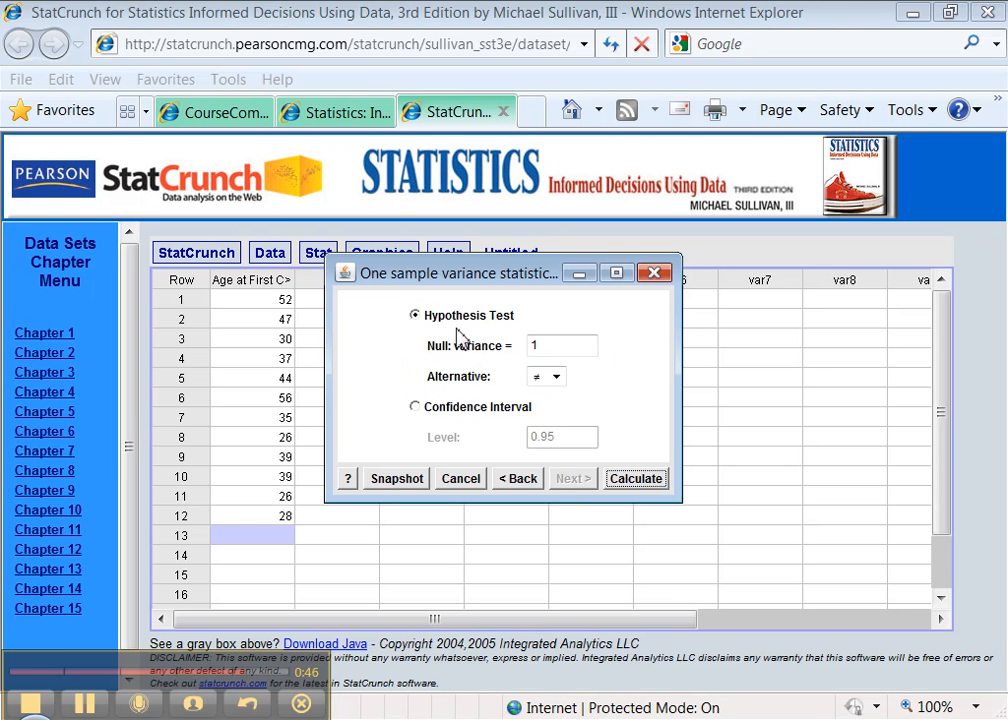
Step: Select a confidence interval with level 0.9 and calculate the result
{"action": "left_click", "coordinate": [415, 407]}
{"action": "left_click", "coordinate": [570, 438]}
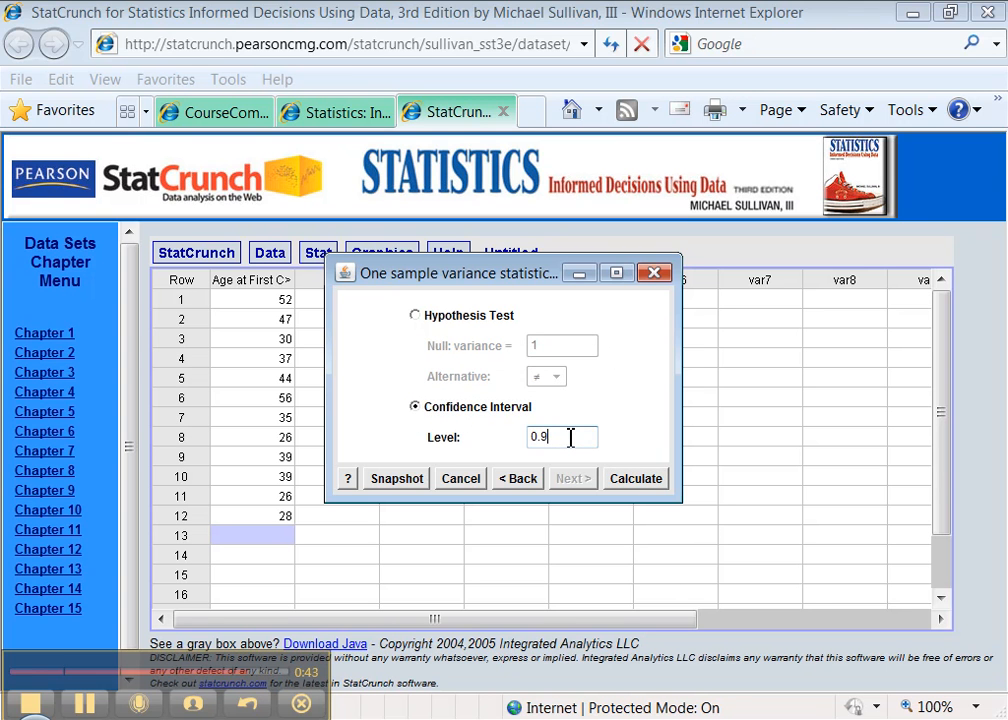
{"action": "left_click", "coordinate": [634, 479]}
Step: Copy the StatCrunch confidence interval results and paste them into the Excel worksheet starting at A15
{"action": "left_click", "coordinate": [401, 338]}
{"action": "left_click", "coordinate": [403, 400]}
{"action": "key", "text": "alt+Tab"}
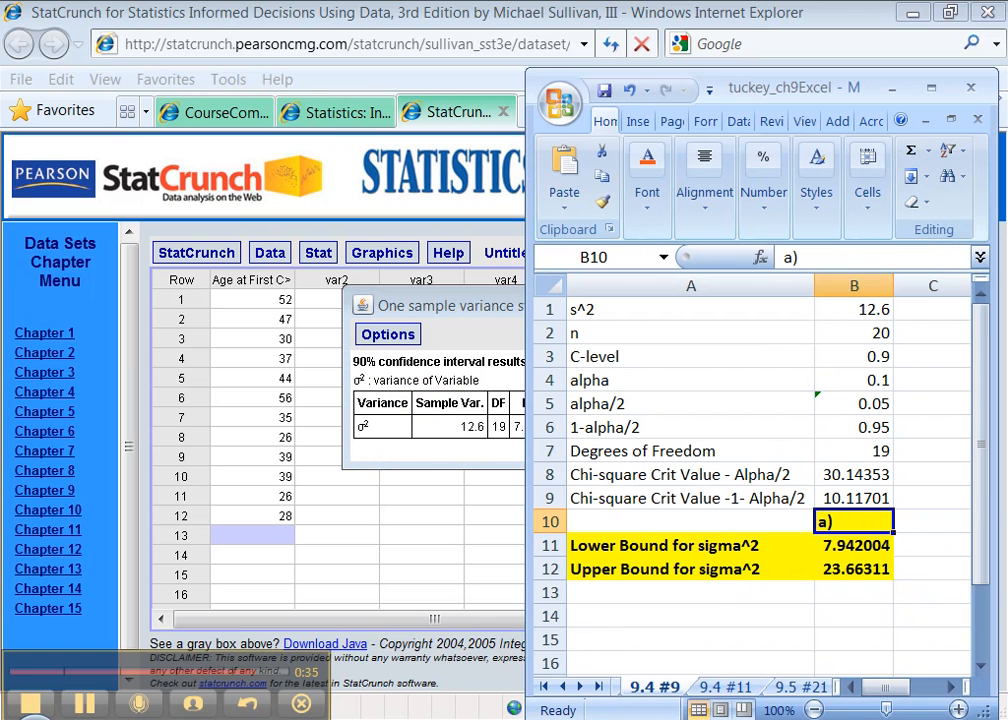
{"action": "left_click", "coordinate": [617, 637]}
{"action": "key", "text": "ctrl+v"}
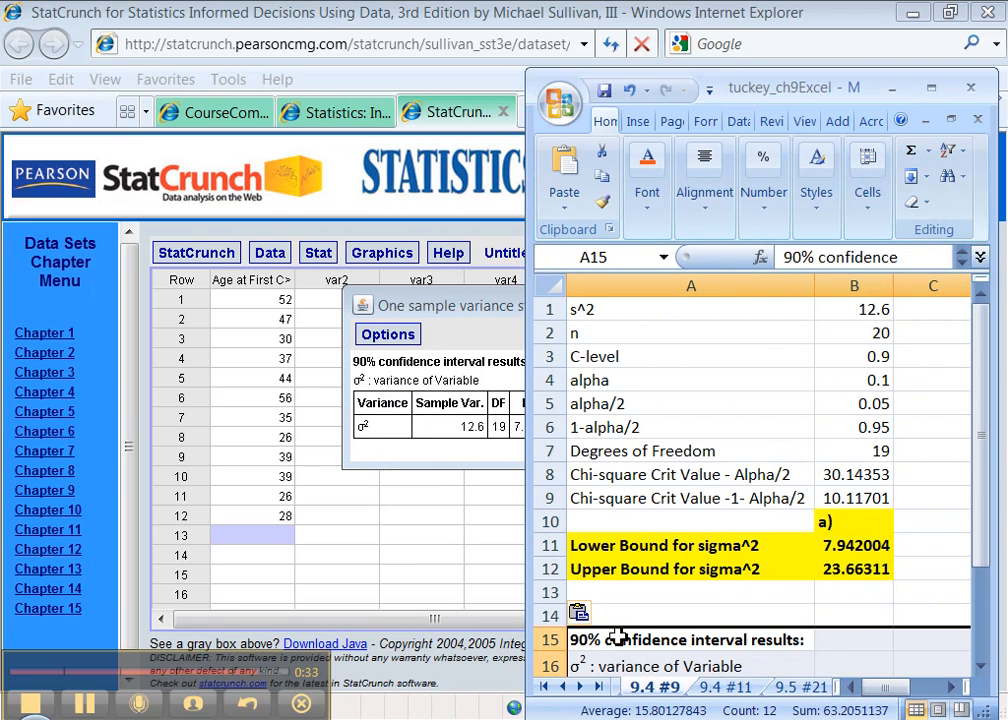
Step: Compare the pasted lower and upper limits in D18 and E18 with the calculated bounds in B11 and B12
{"action": "scroll", "coordinate": [619, 641], "scroll_direction": "down", "scroll_amount": 1}
{"action": "mouse_move", "coordinate": [890, 688]}
{"action": "left_mouse_down"}
{"action": "mouse_move", "coordinate": [937, 700]}
{"action": "mouse_move", "coordinate": [893, 700]}
{"action": "mouse_move", "coordinate": [905, 700]}
{"action": "left_mouse_up"}
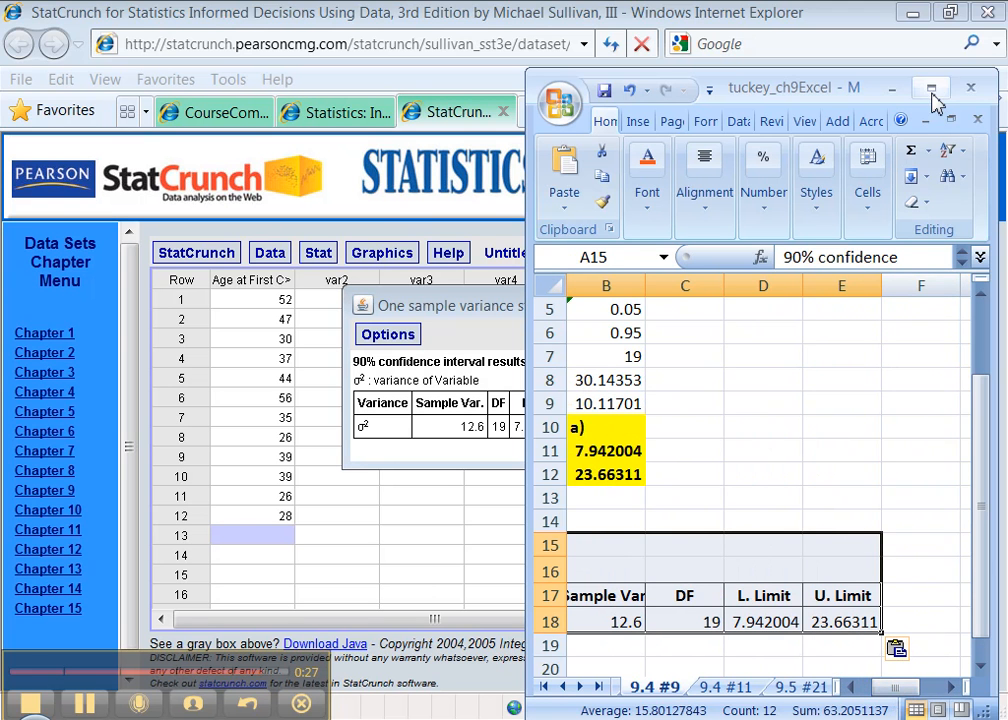
{"action": "left_click", "coordinate": [767, 622]}
{"action": "key", "text": "Left"}
{"action": "key", "text": "Up"}
{"action": "key", "text": "Up"}
{"action": "key", "text": "Up"}
{"action": "key", "text": "Up"}
{"action": "key", "text": "Up"}
{"action": "key", "text": "Up"}
{"action": "key", "text": "Left"}
{"action": "key", "text": "Up"}
{"action": "key", "text": "Down"}
{"action": "left_click", "coordinate": [851, 622]}
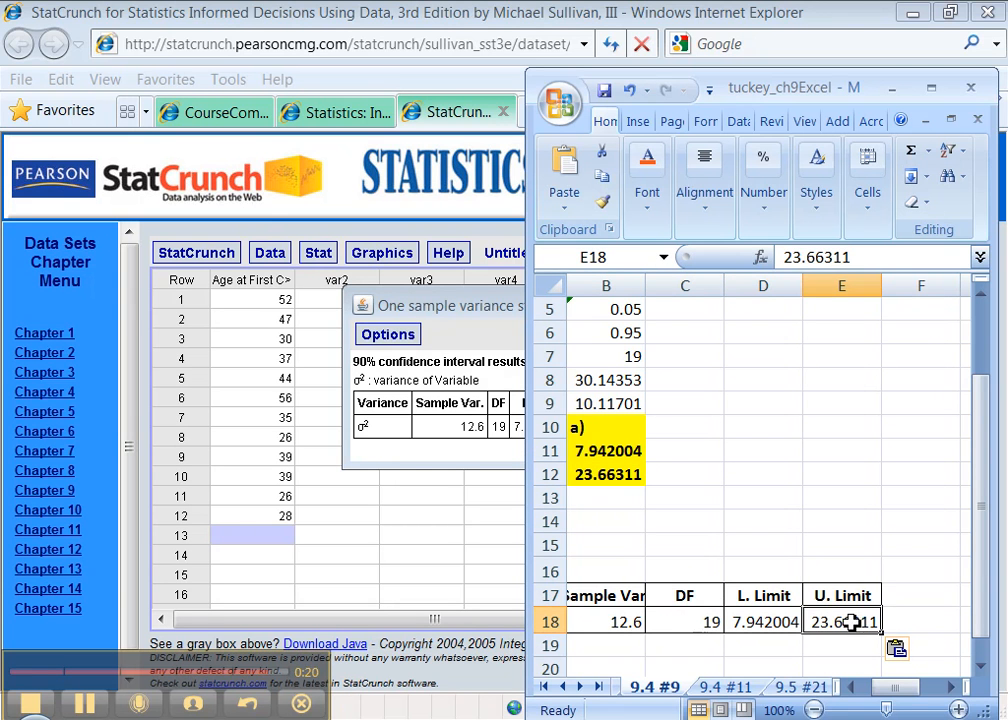
Step: Fill the L. Limit and U. Limit cells D17:E18 with yellow
{"action": "left_click_drag", "start_coordinate": [785, 596], "coordinate": [814, 612]}
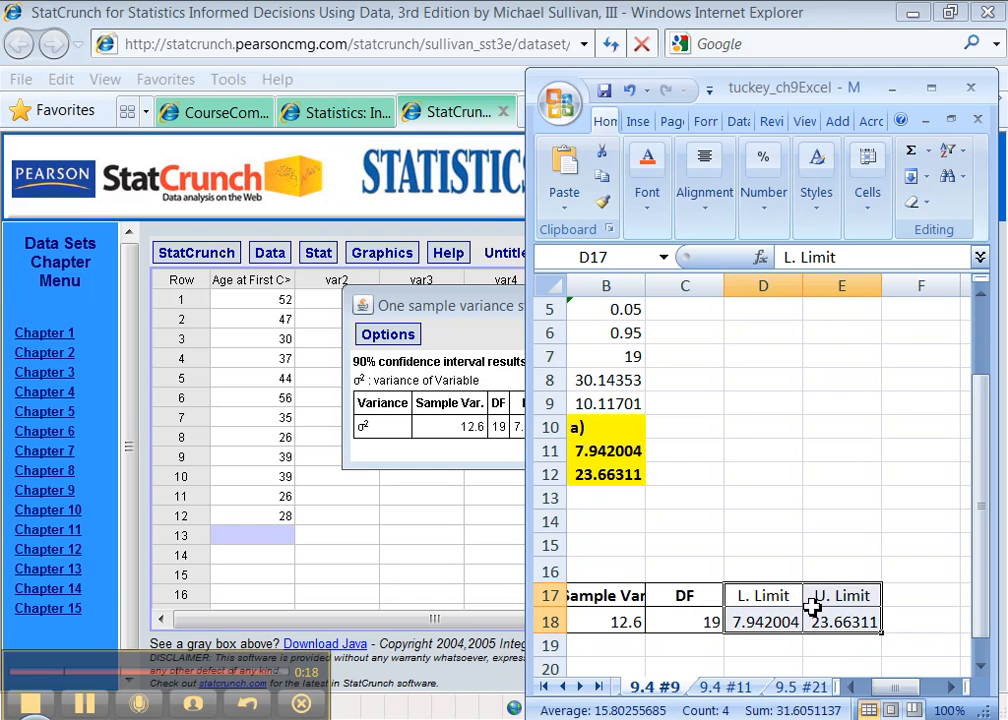
{"action": "left_click", "coordinate": [648, 172]}
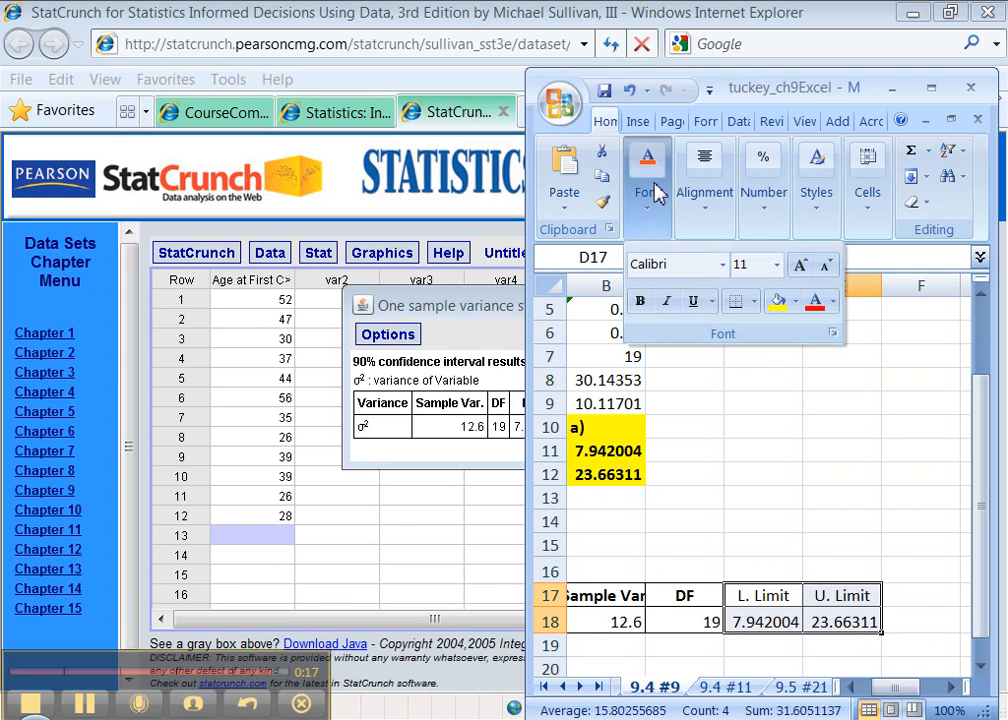
{"action": "left_click", "coordinate": [775, 302]}
{"action": "left_click", "coordinate": [799, 472]}
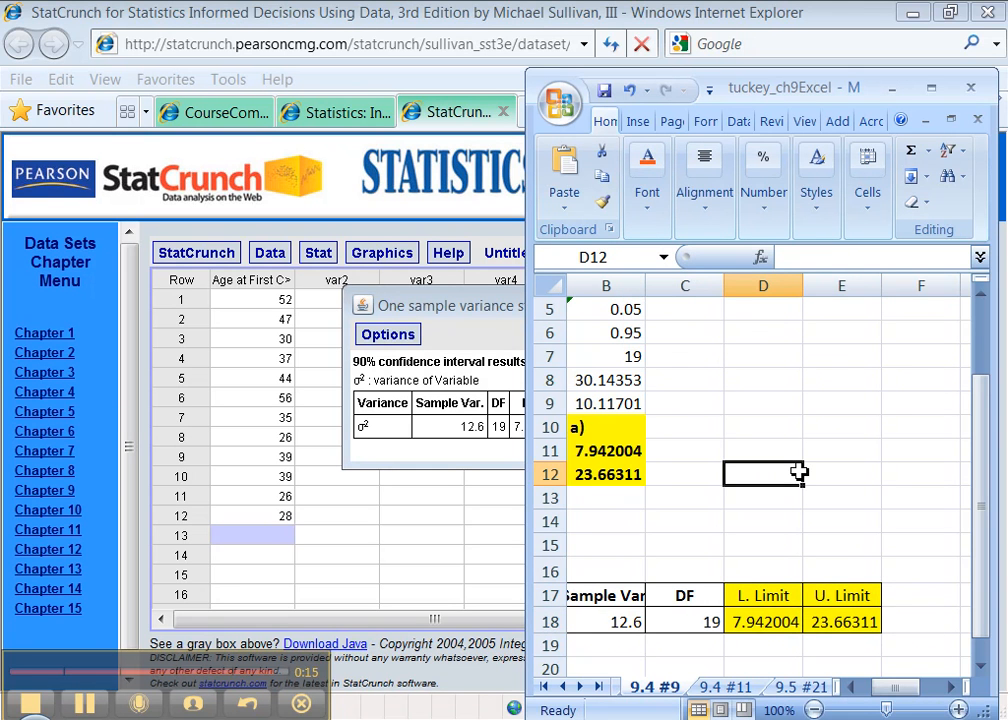
Step: Close the StatCrunch results window and go back to problem 9 on page 501 of the e-book
{"action": "left_click", "coordinate": [494, 336]}
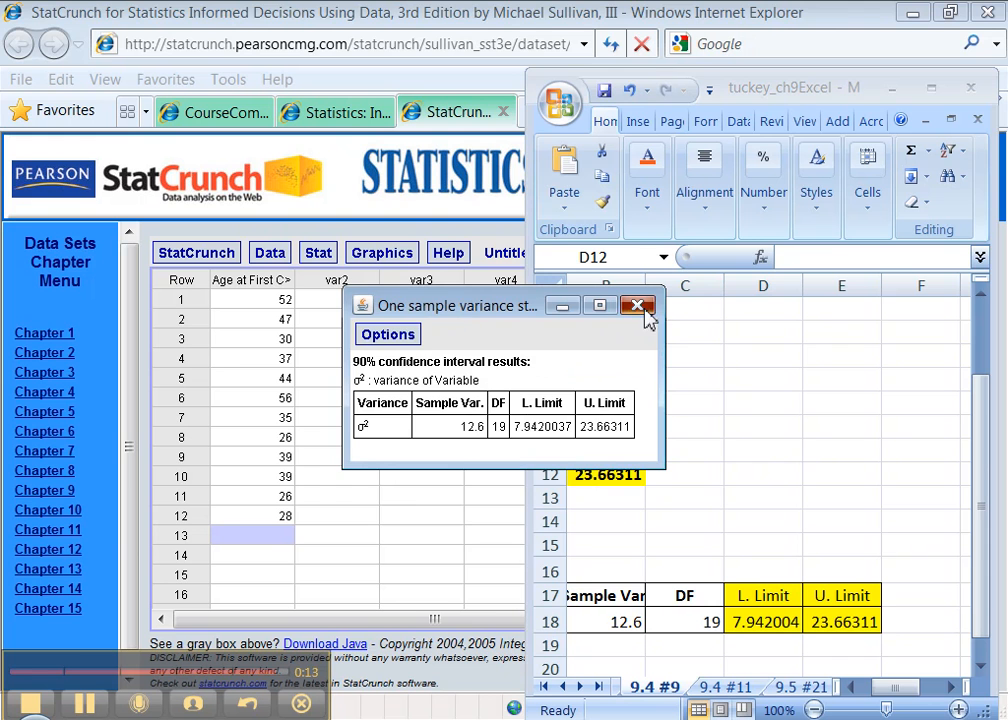
{"action": "left_click", "coordinate": [640, 304]}
{"action": "left_click", "coordinate": [340, 116]}
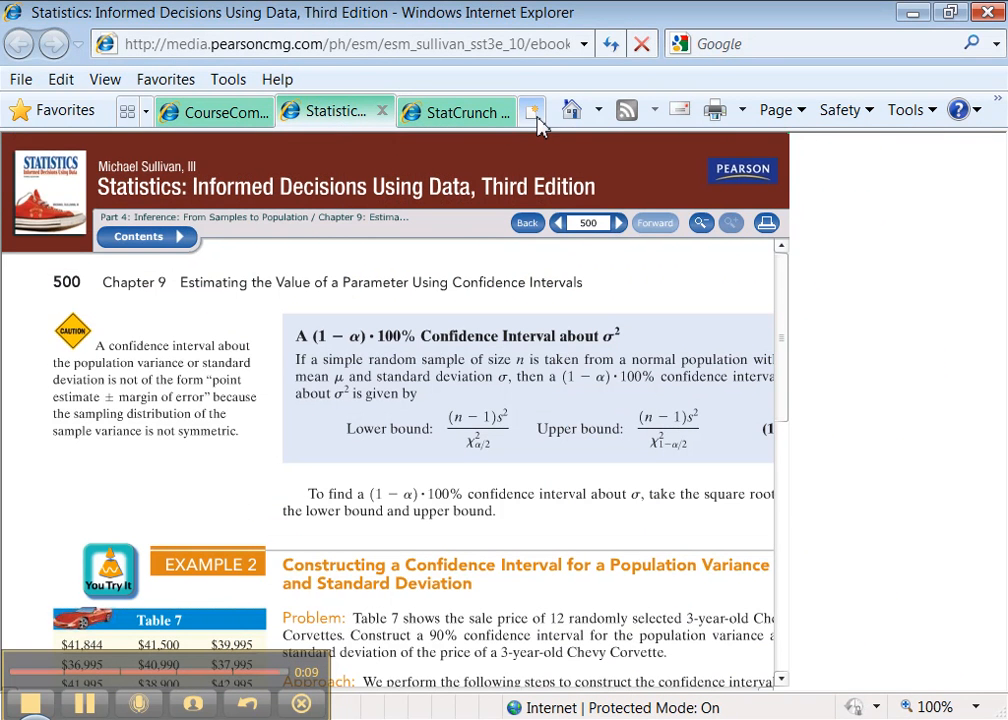
{"action": "left_click", "coordinate": [619, 222]}
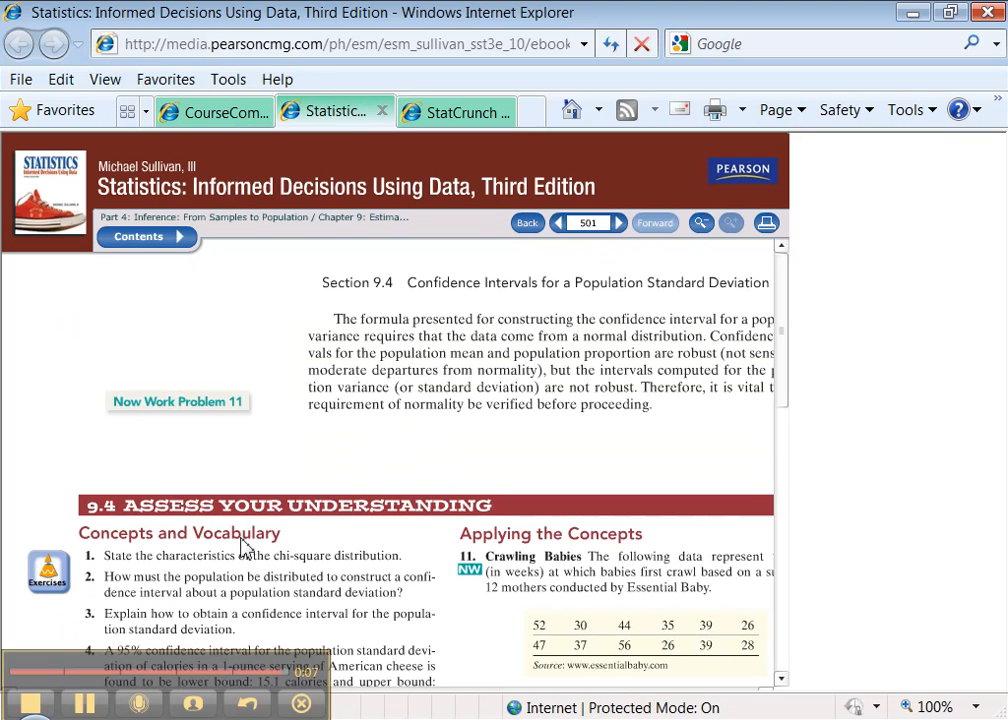
{"action": "scroll", "coordinate": [277, 566], "scroll_direction": "down", "scroll_amount": 5}
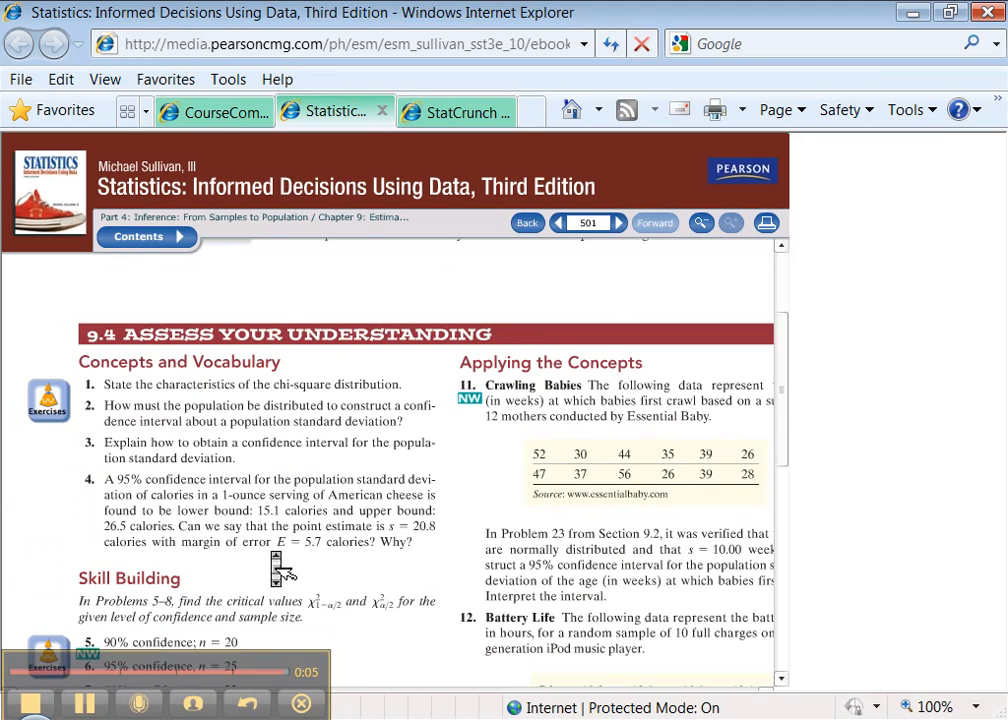
{"action": "scroll", "coordinate": [277, 566], "scroll_direction": "down", "scroll_amount": 6}
{"action": "scroll", "coordinate": [335, 560], "scroll_direction": "down", "scroll_amount": 2}
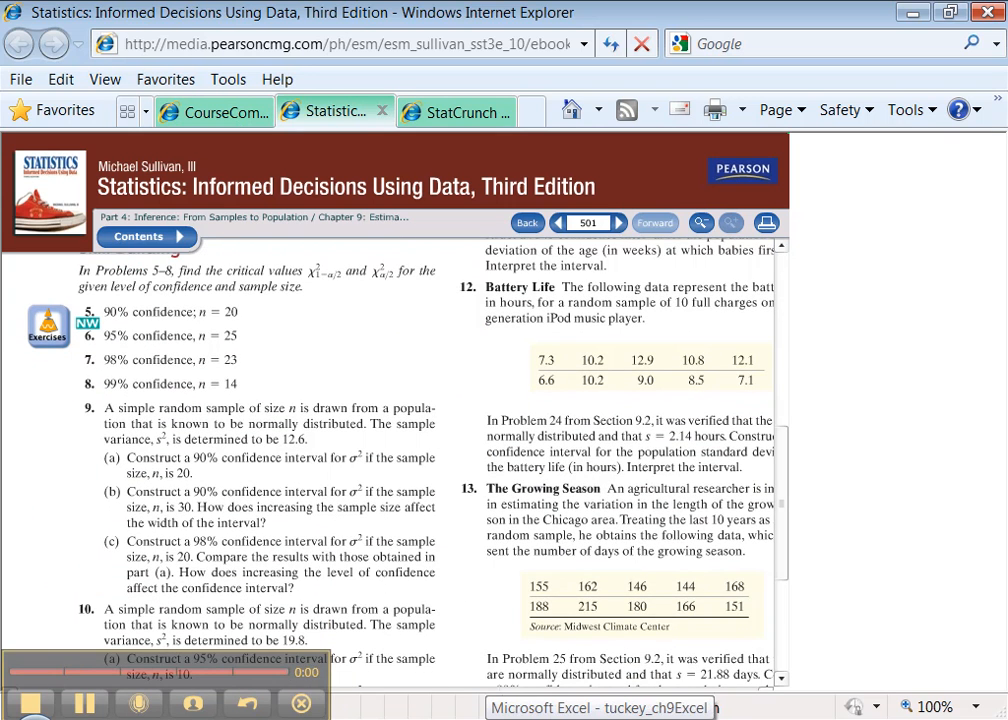